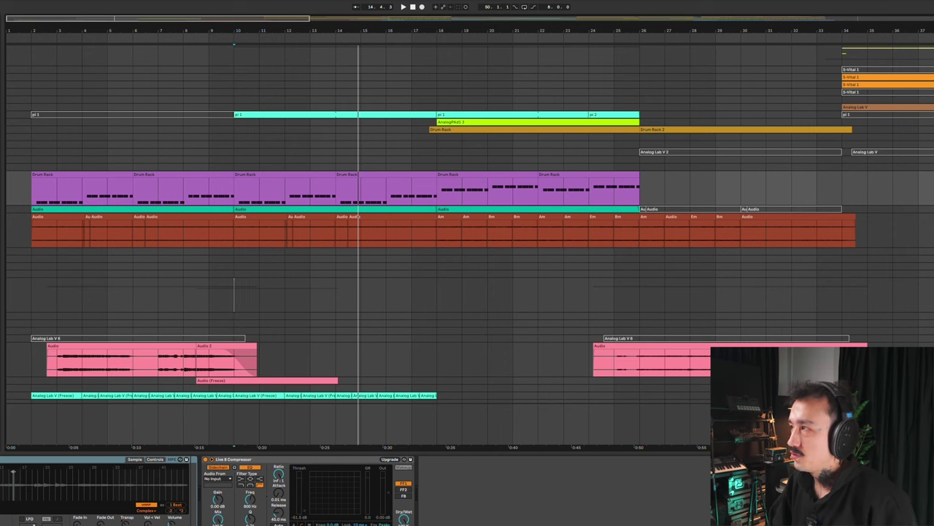
Examine the tracks and clips of the whole arrangement while the song plays
scroll(471, 223, "down", 1)
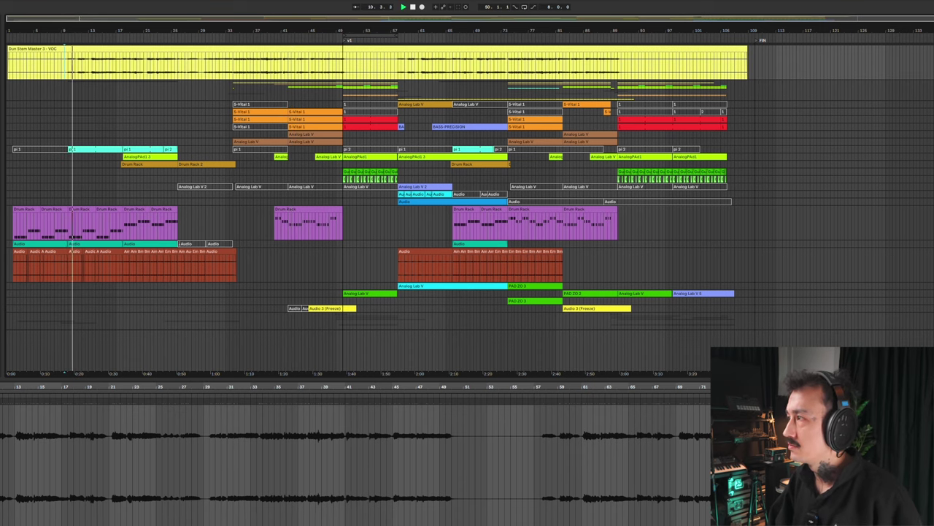
scroll(470, 208, "down", 1)
scroll(470, 208, "down", 5)
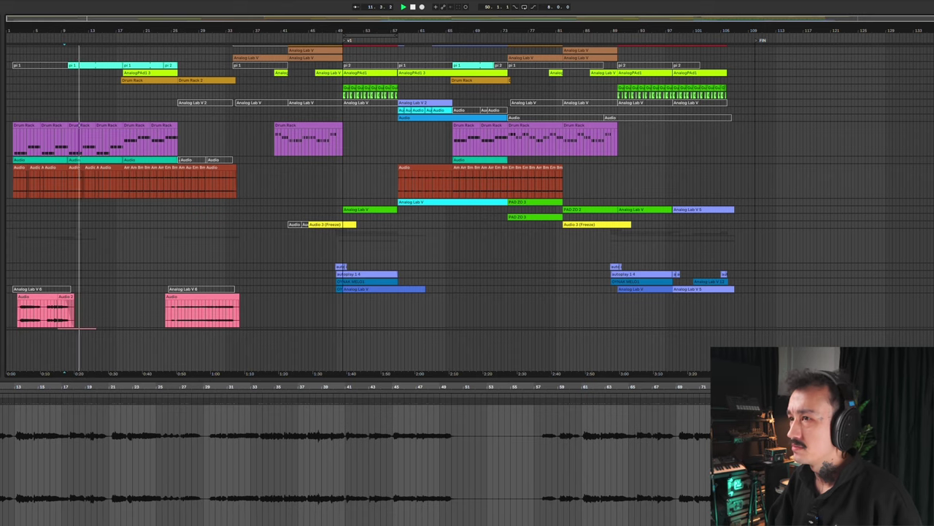
scroll(470, 208, "down", 3)
scroll(470, 208, "up", 5)
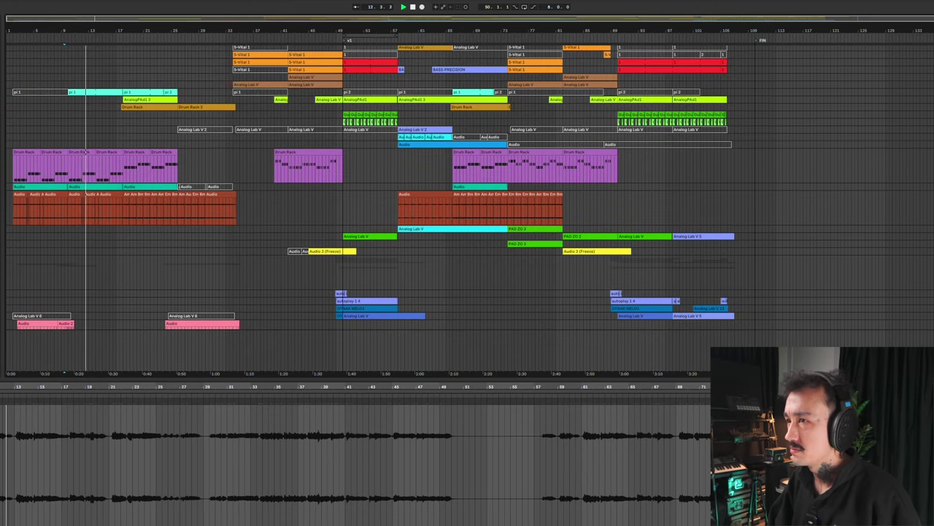
scroll(64, 46, "up", 4)
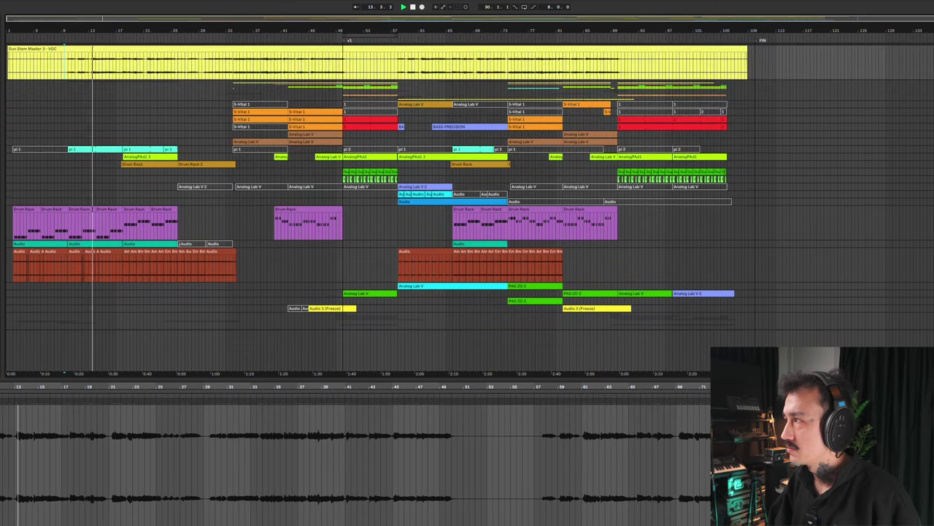
Play the song from bar 10 and inspect the drum rack, audio and lower tracks in the arrangement
left_click(65, 48)
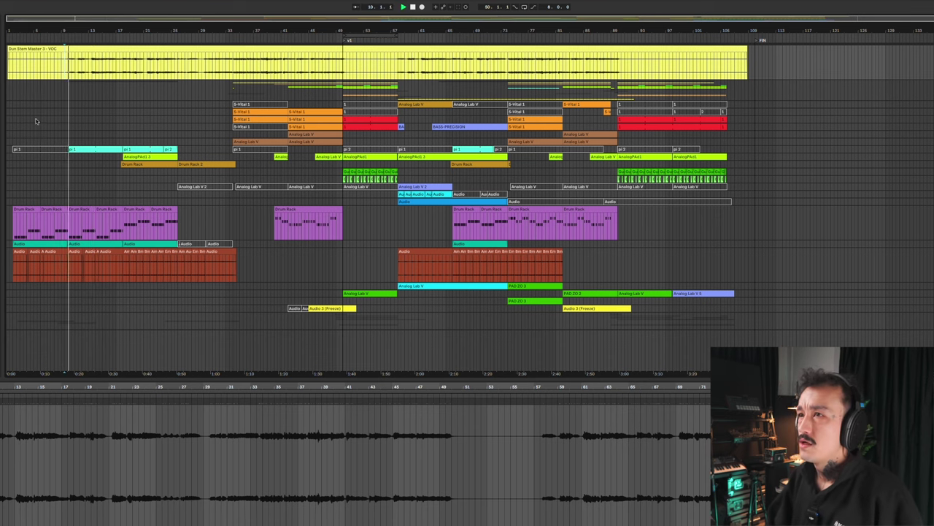
left_click_drag(55, 33, 112, 279)
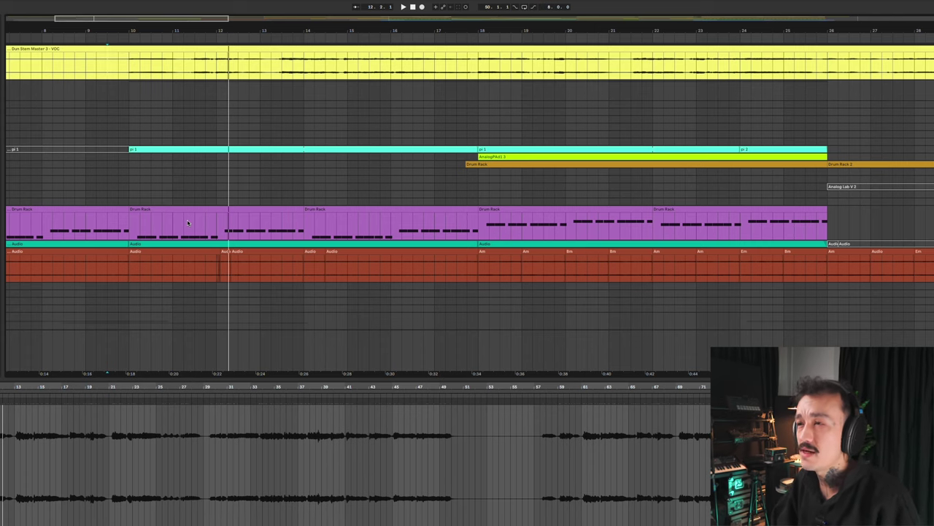
left_click_drag(180, 30, 107, 6)
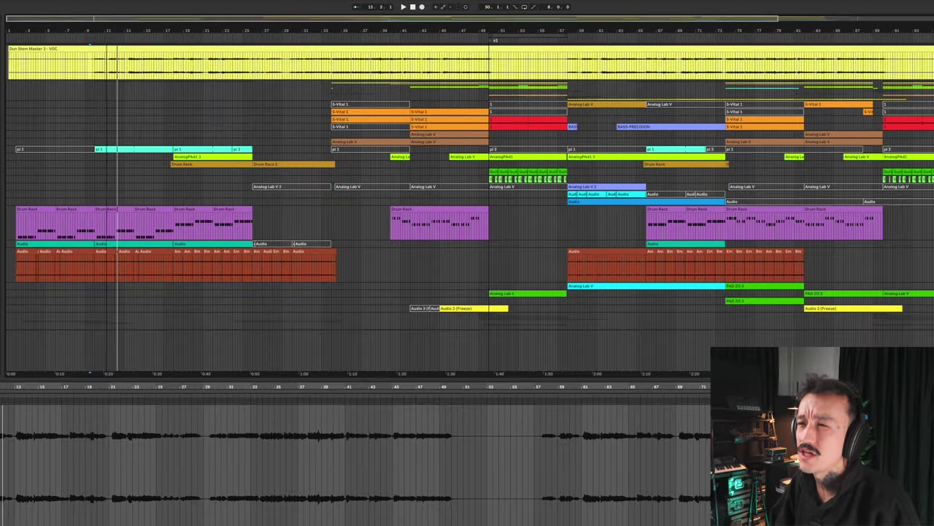
scroll(51, 185, "down", 5)
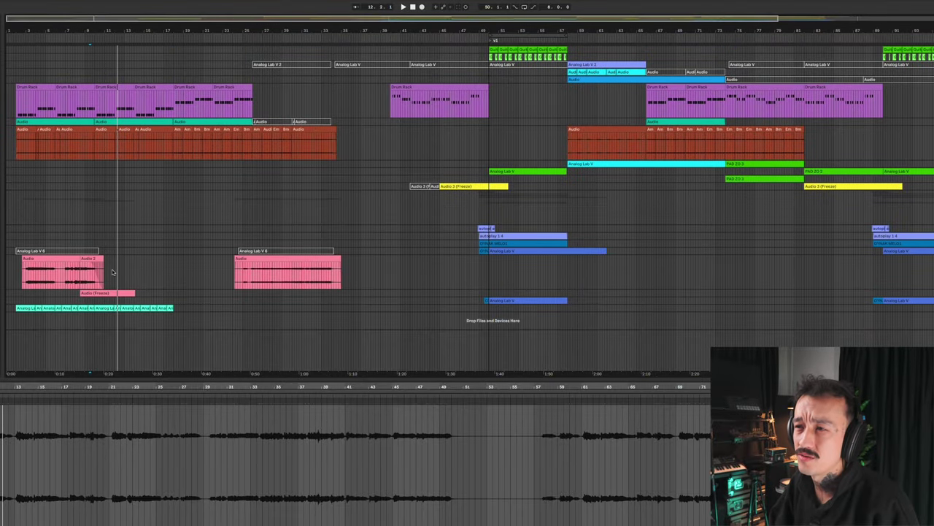
scroll(176, 263, "up", 3)
key("space")
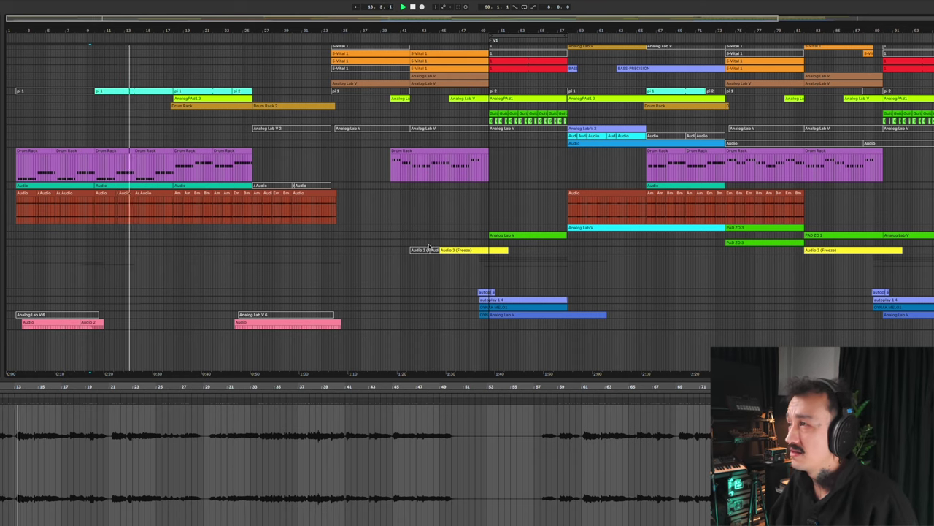
Show the red audio track's Tape MELLO-FI plug-in window with the Lo-Fi Quiver preset, then hide it
double_click(932, 207)
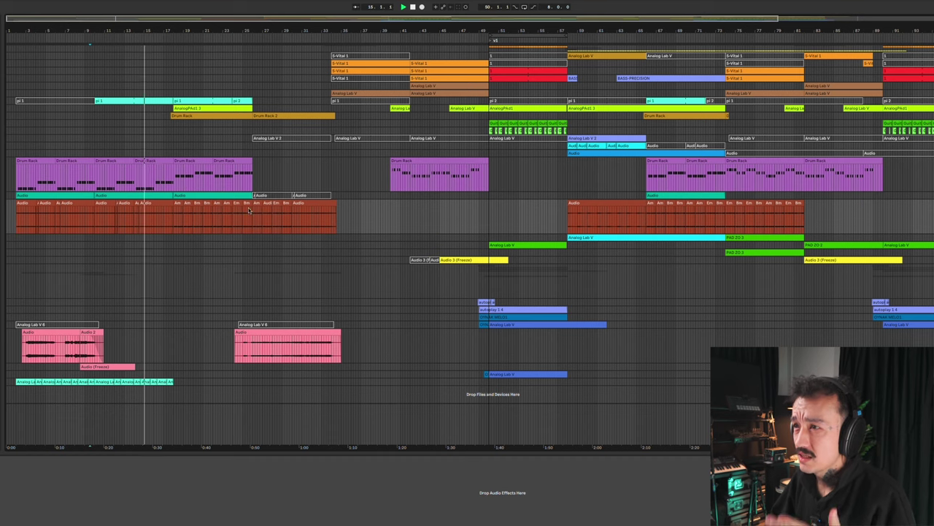
key("alt+super+p")
left_click_drag(46, 53, 143, 113)
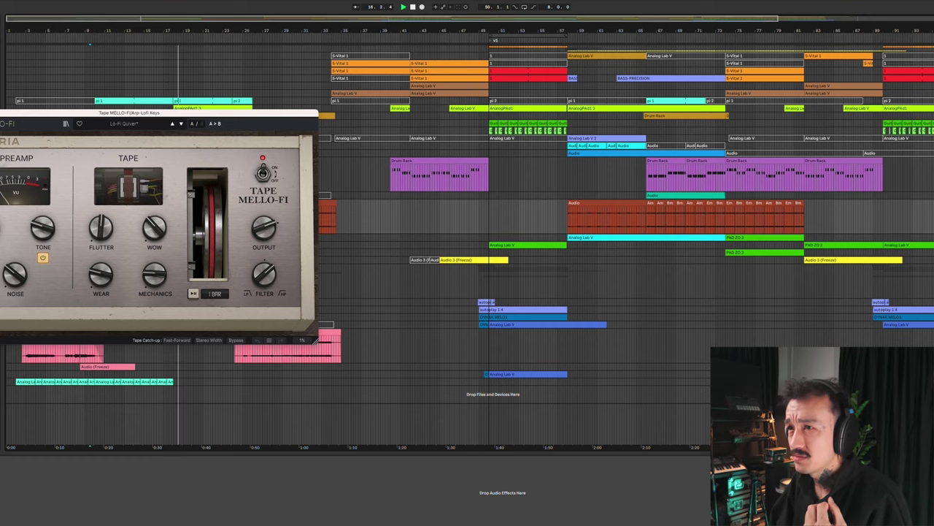
key("alt+super+p")
Replay the section from around bar 10 and inspect the vocal stem clip's waveform
scroll(470, 244, "up", 3)
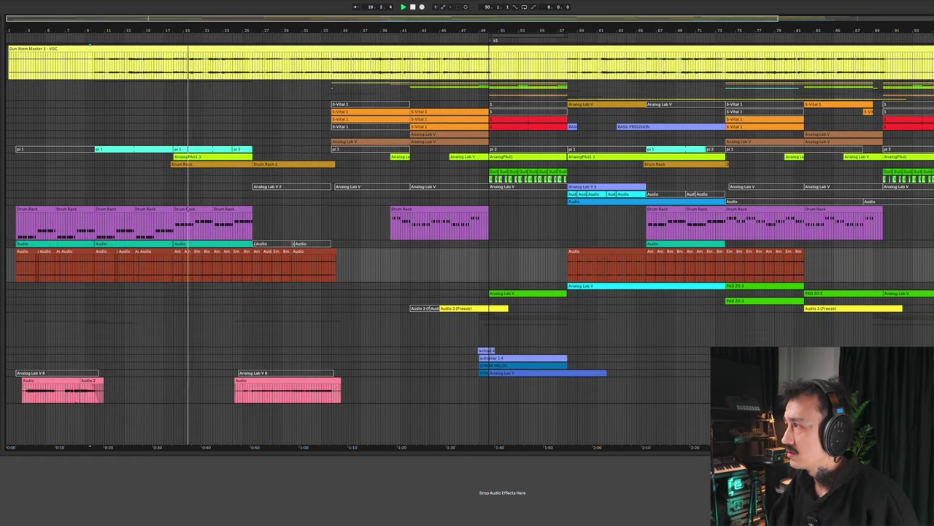
key("space")
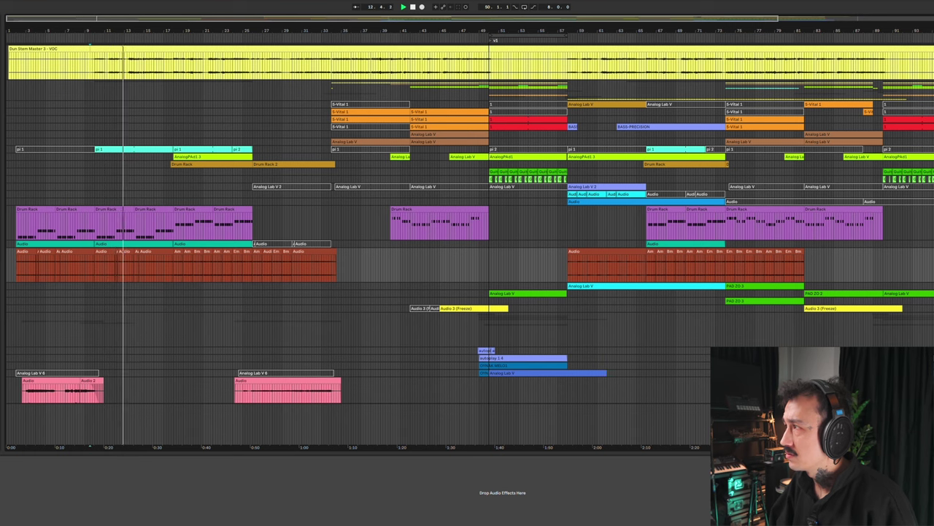
double_click(241, 55)
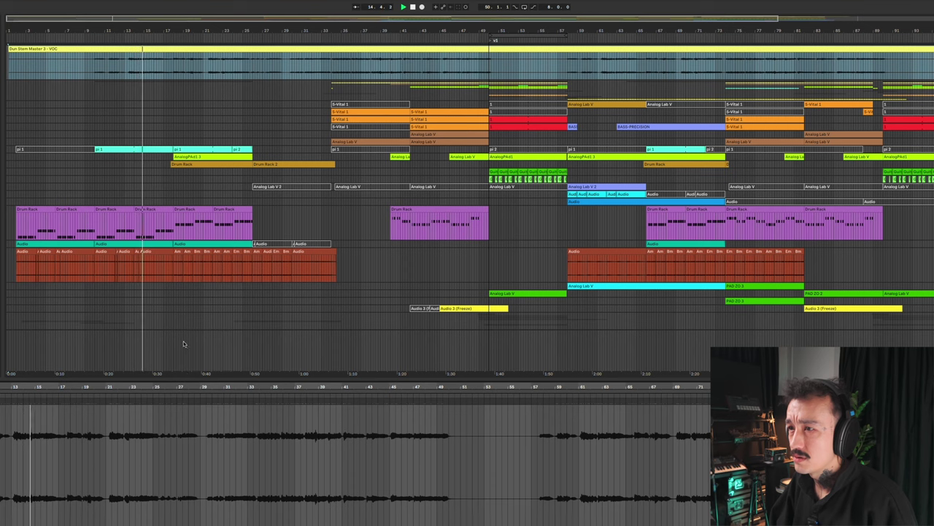
double_click(188, 379)
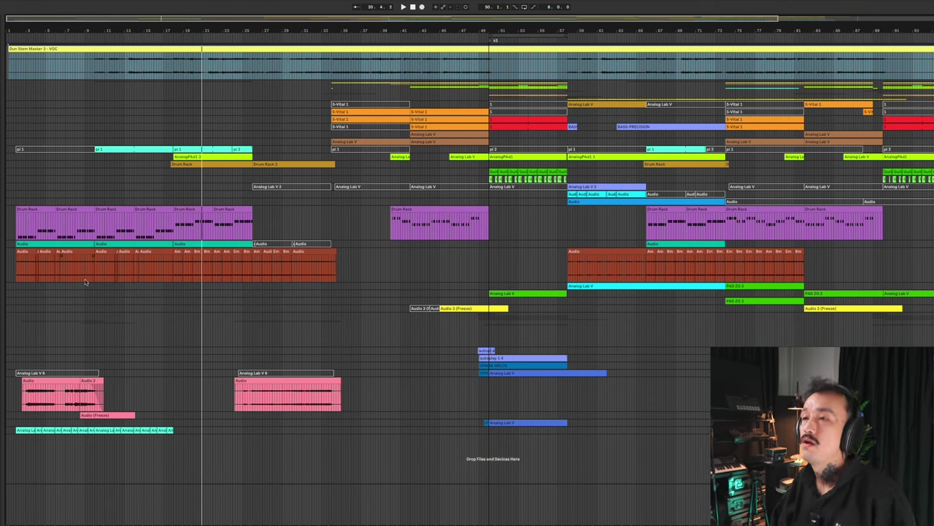
Play from the red track's audio clip at bar 10 and check the track's Tape MELLO-FI plug-in
left_click(105, 255)
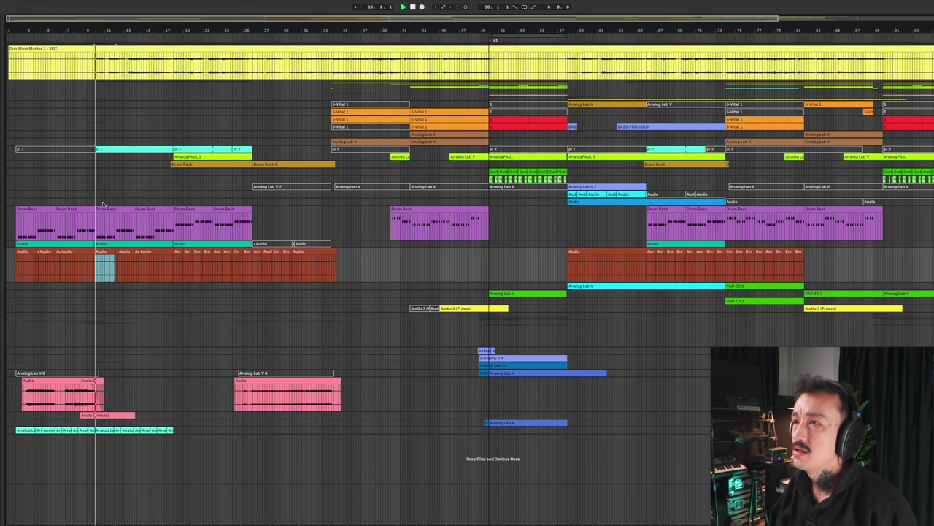
key("space")
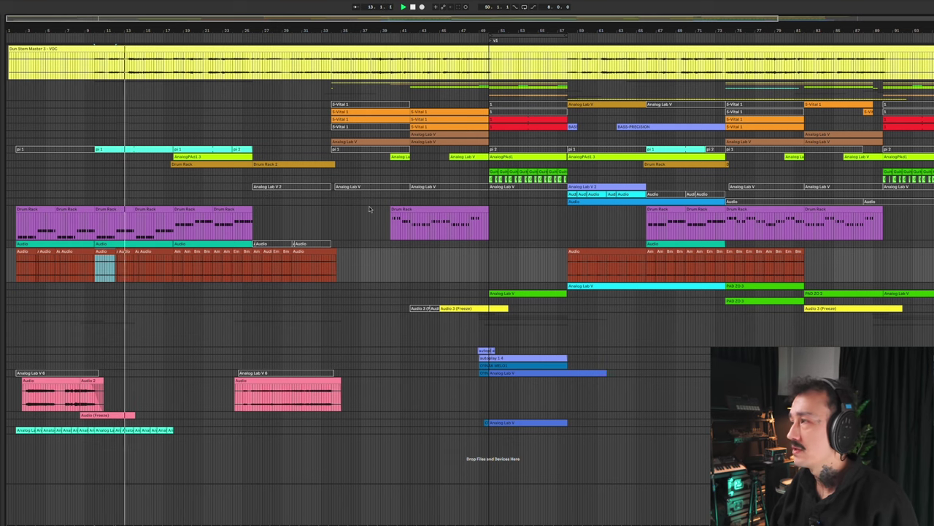
key("shift+Tab")
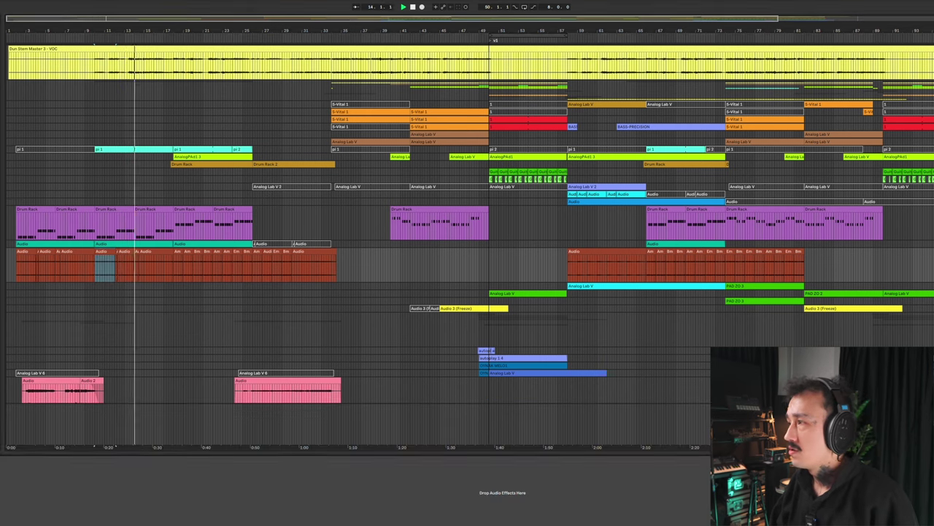
key("super+alt+p")
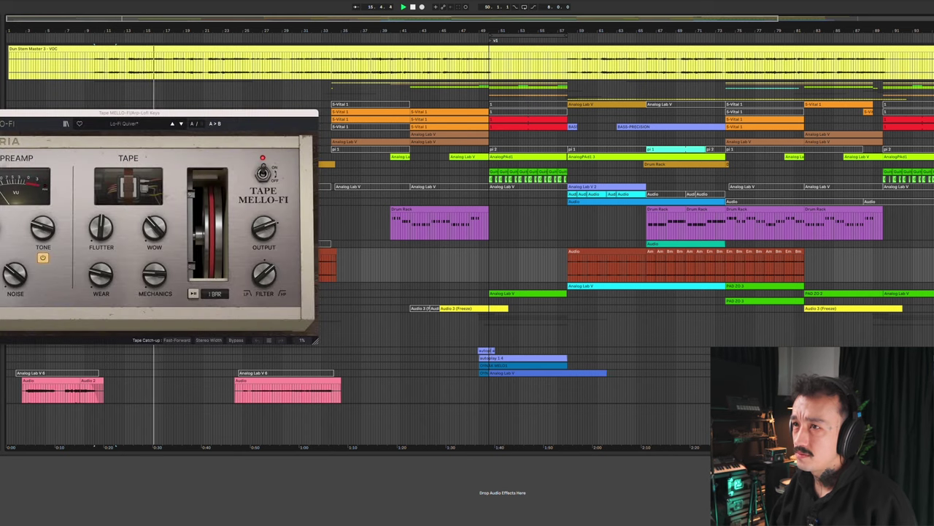
key("super+alt+p")
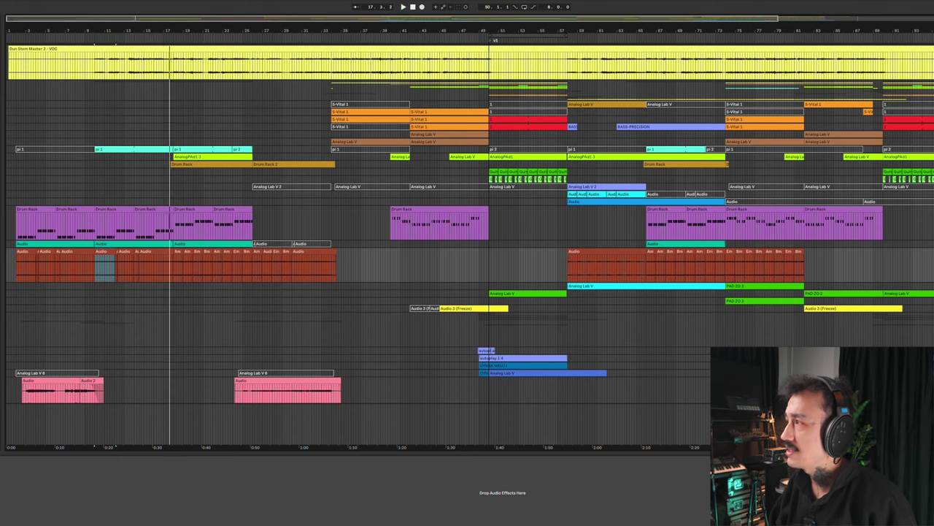
key("space")
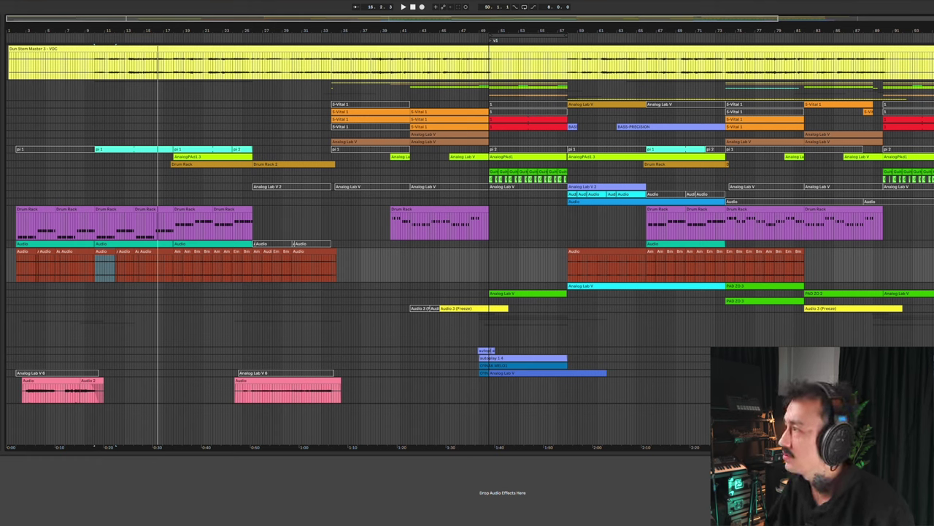
Select the first audio clip on the red track at bar 2 and listen to the intro from there
left_click(93, 446)
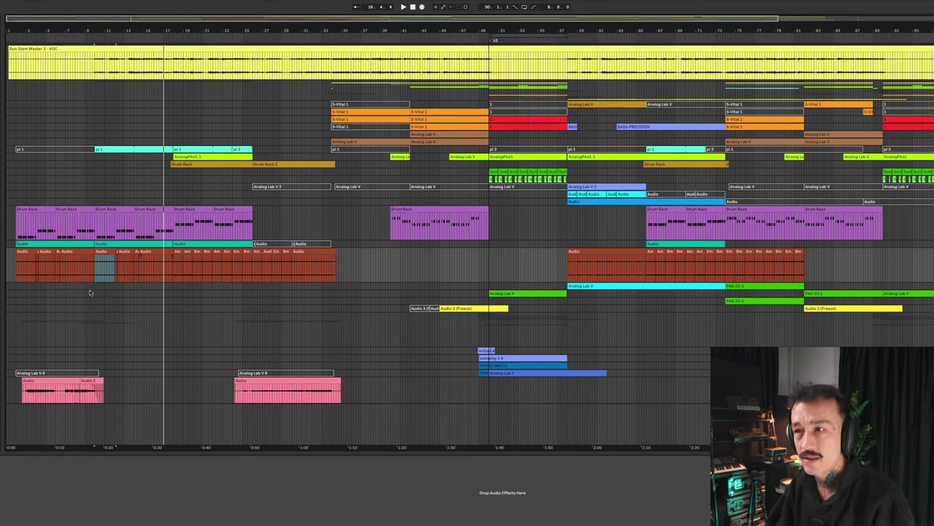
left_click(29, 251)
key("space")
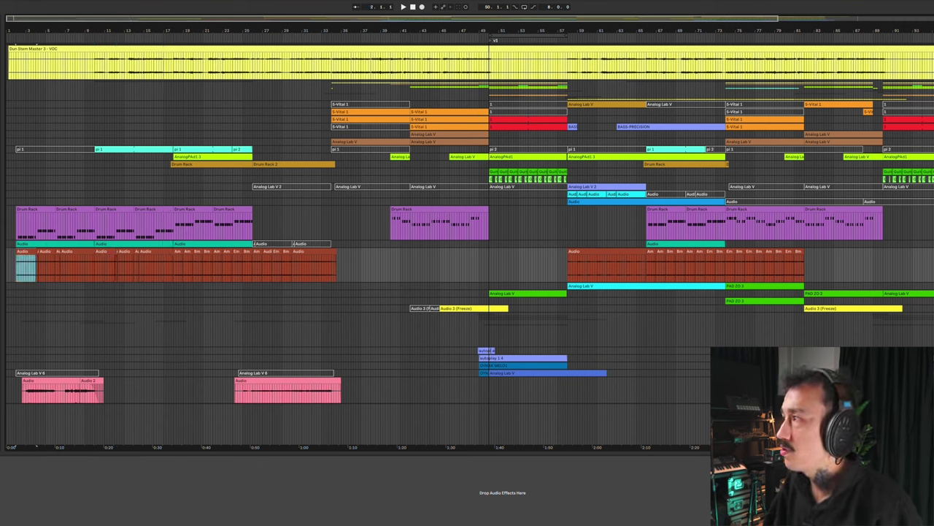
left_click_drag(19, 30, 62, 314)
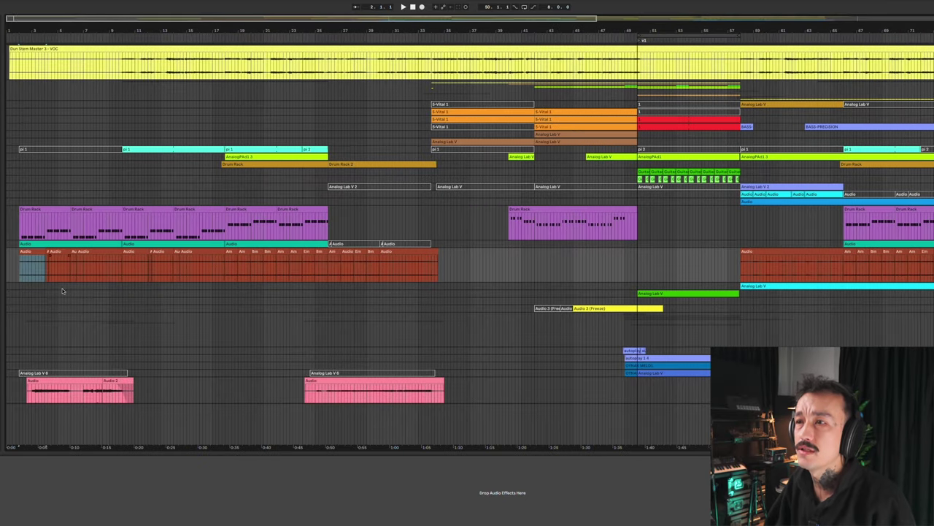
key("space")
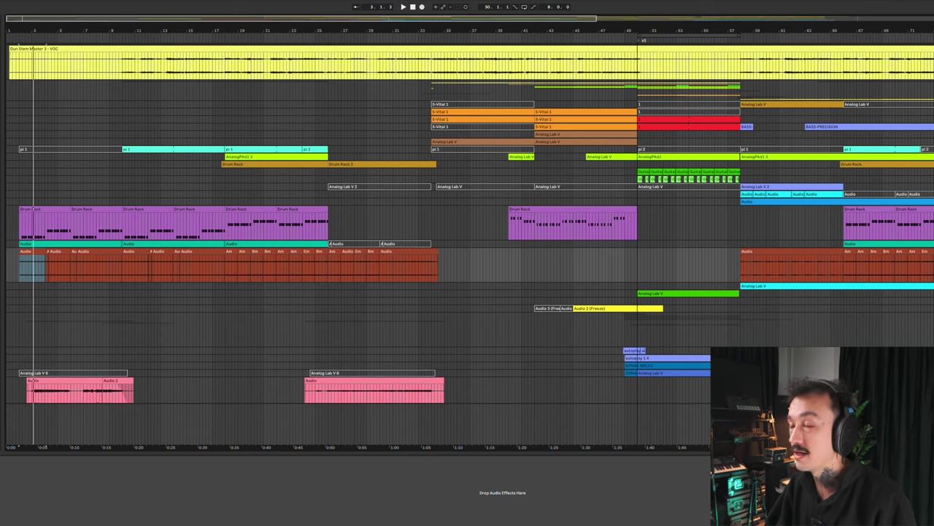
key("space")
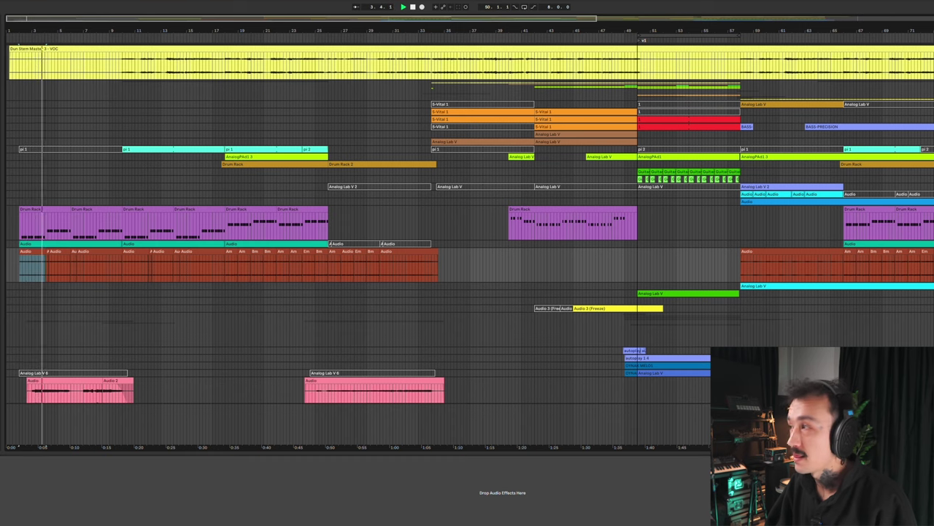
Listen to the intro up to bar 10 with the pink audio and lower Analog Lab V clips in view
scroll(105, 383, "down", 2)
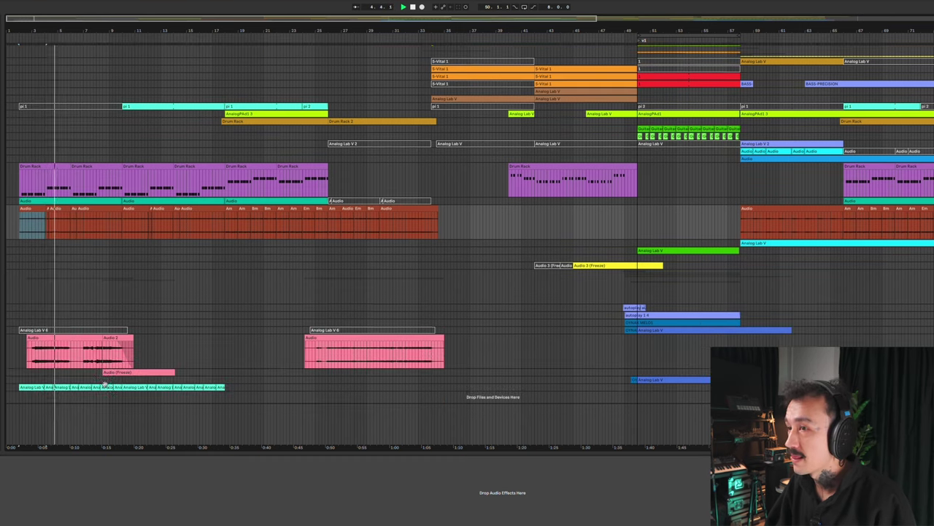
scroll(110, 385, "down", 1)
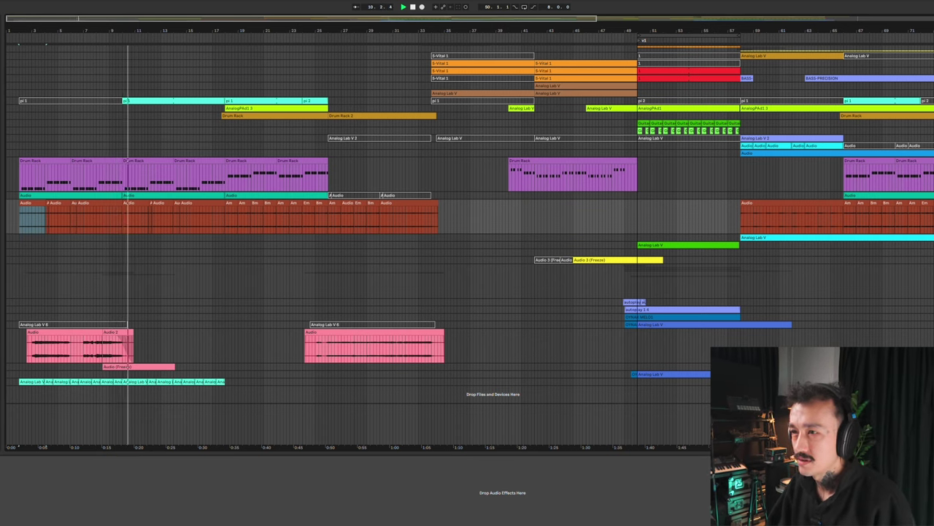
key("space")
key("space")
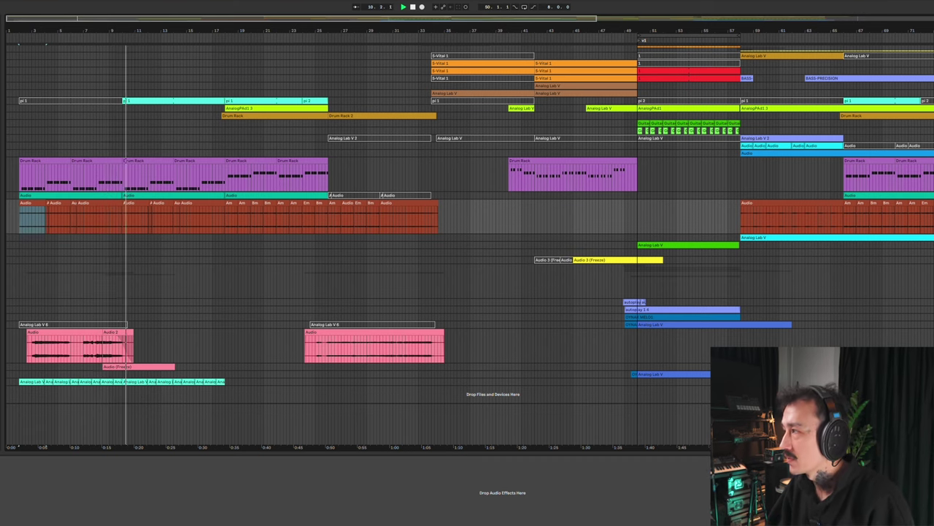
key("space")
Open the plug-in windows of the Analog Lab V 6 clip's track and position Analog Lab V and Tape MELLO-FI for viewing
left_click(577, 345)
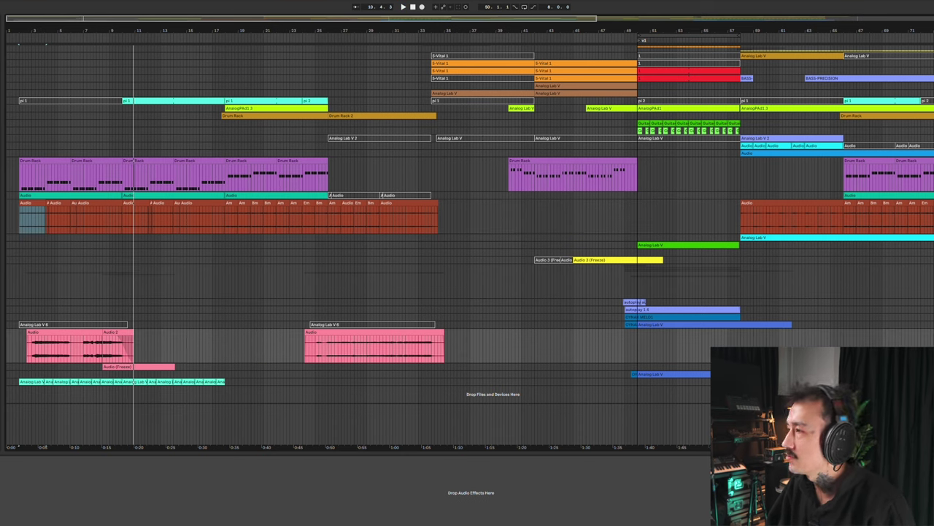
left_click(511, 316)
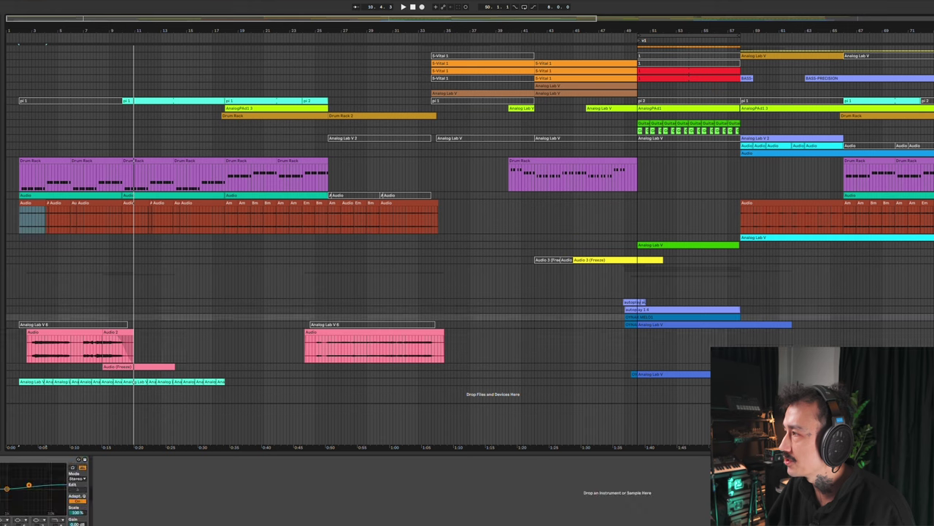
left_click(511, 324)
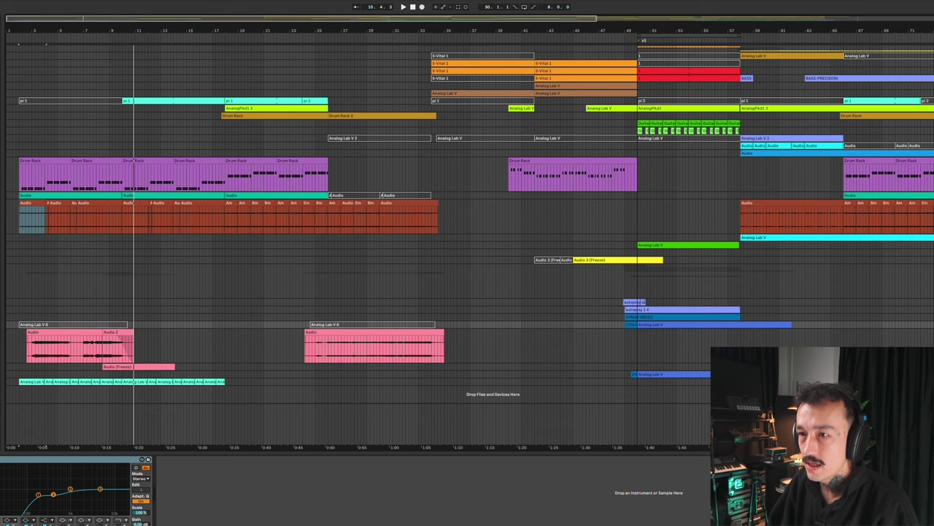
key("super+alt+p")
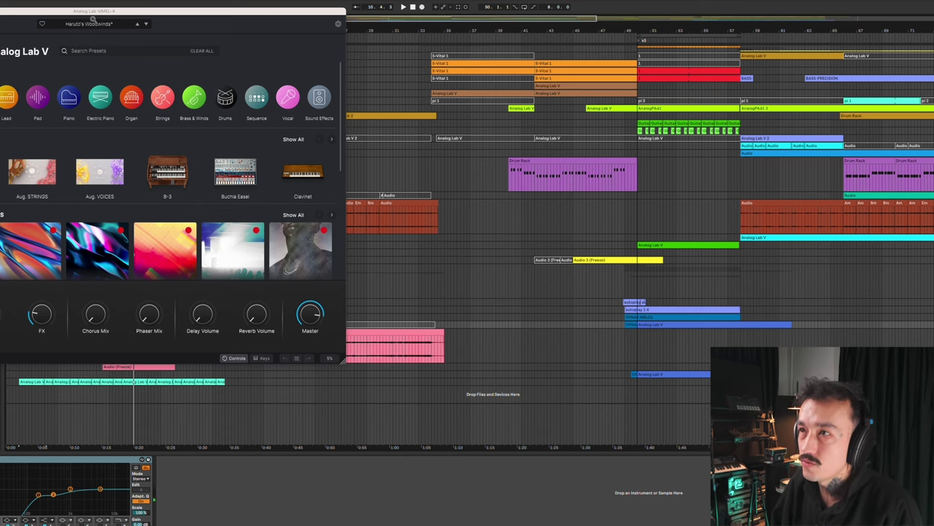
left_click_drag(79, 13, 165, 64)
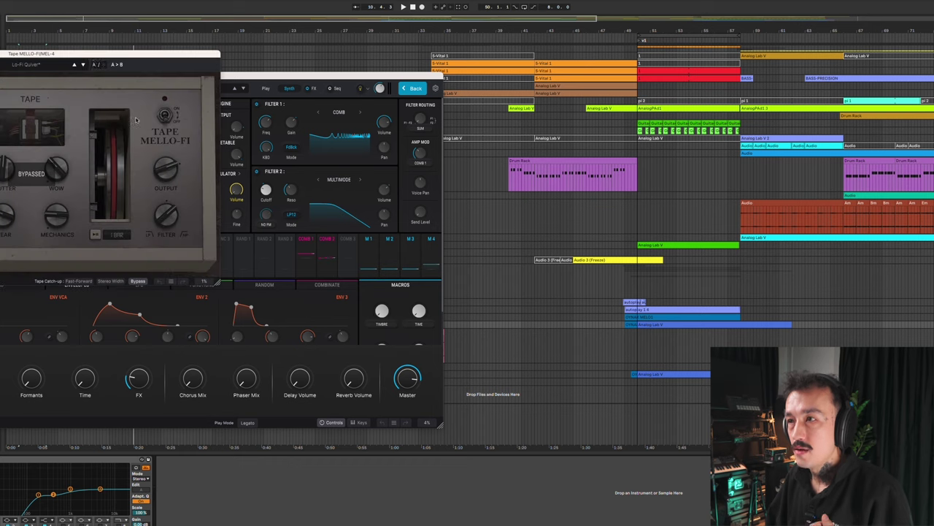
left_click_drag(97, 53, 121, 100)
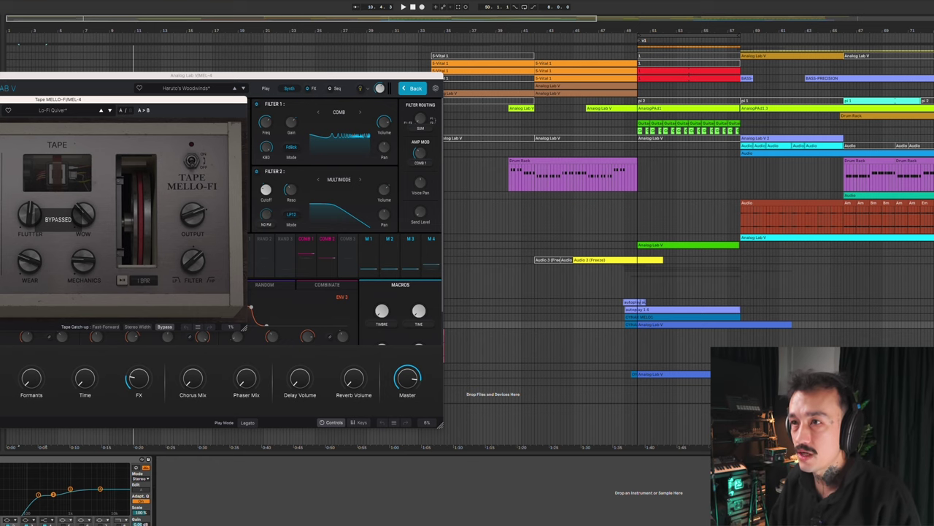
Position the Tape MELLO-FI window in full view over Analog Lab V and play the intro with the effect active
left_click_drag(76, 133, 162, 197)
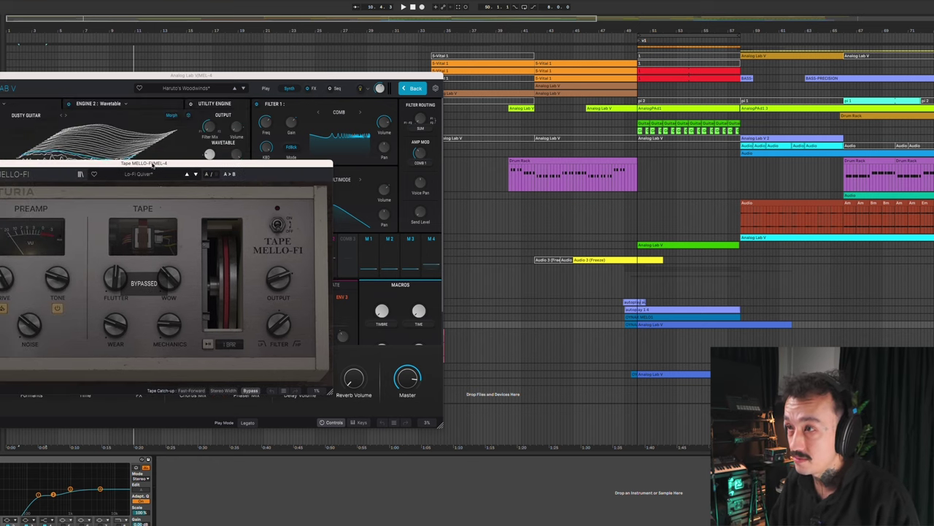
left_click_drag(152, 165, 182, 179)
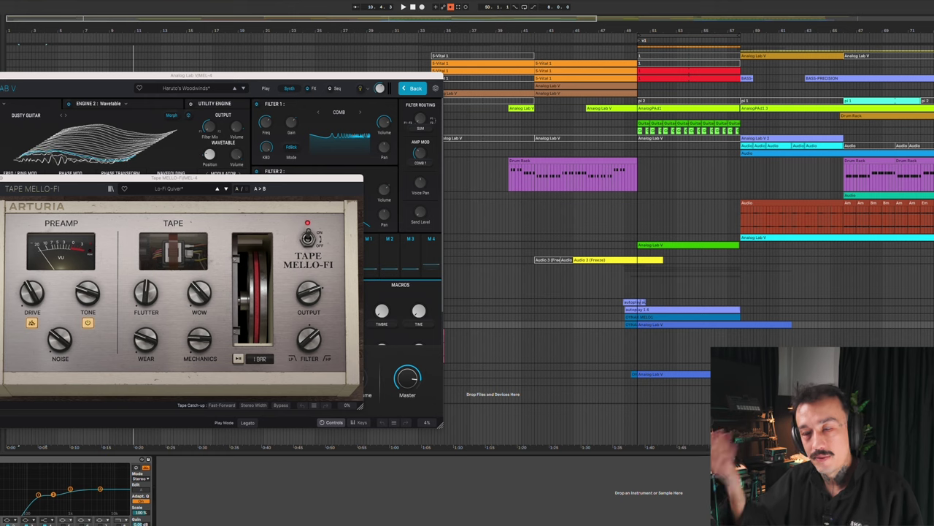
key("space")
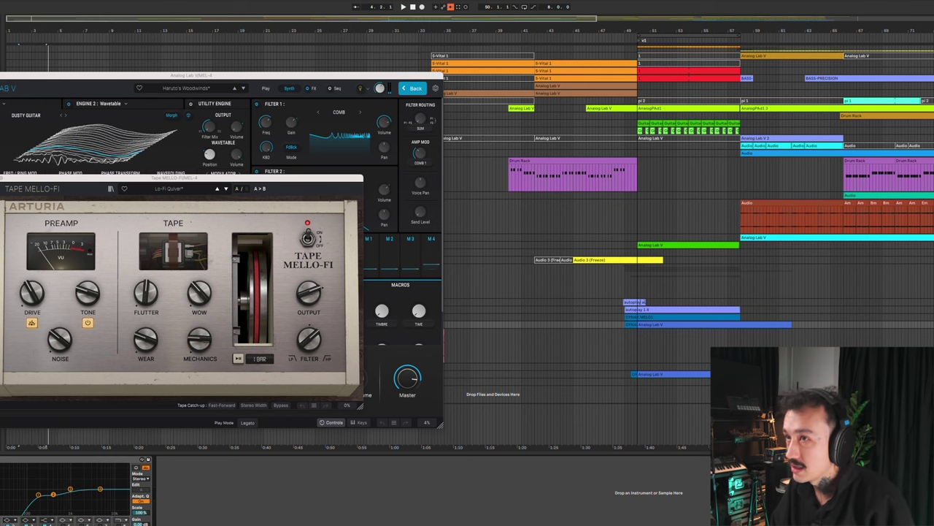
Return Analog Lab V from the Haruto's Woodwinds editor to its home page and close both plug-in windows
left_click_drag(230, 76, 221, 0)
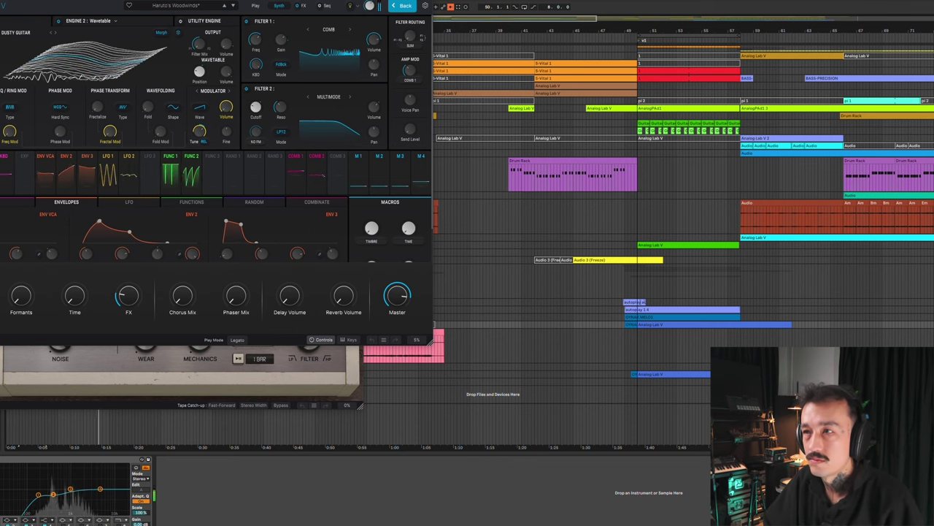
left_click(0, 0)
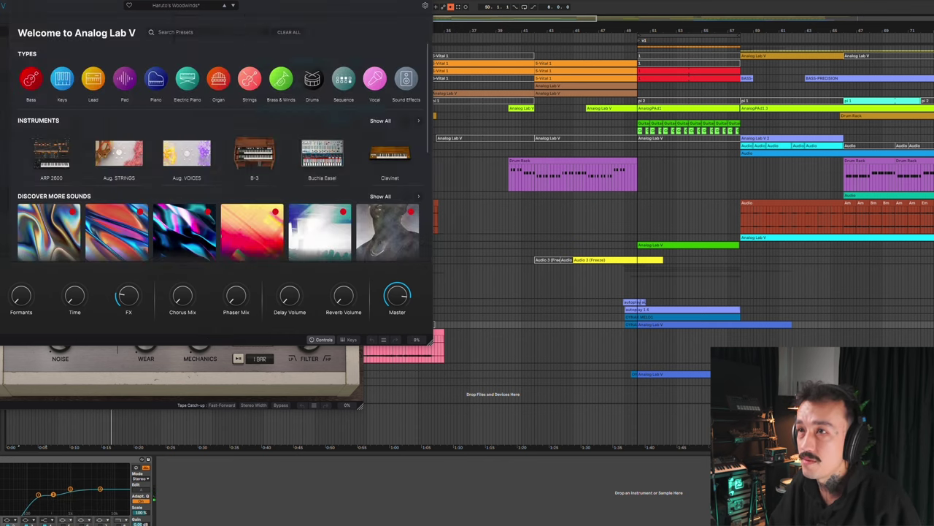
left_click_drag(11, 181, 44, 195)
left_click(21, 191)
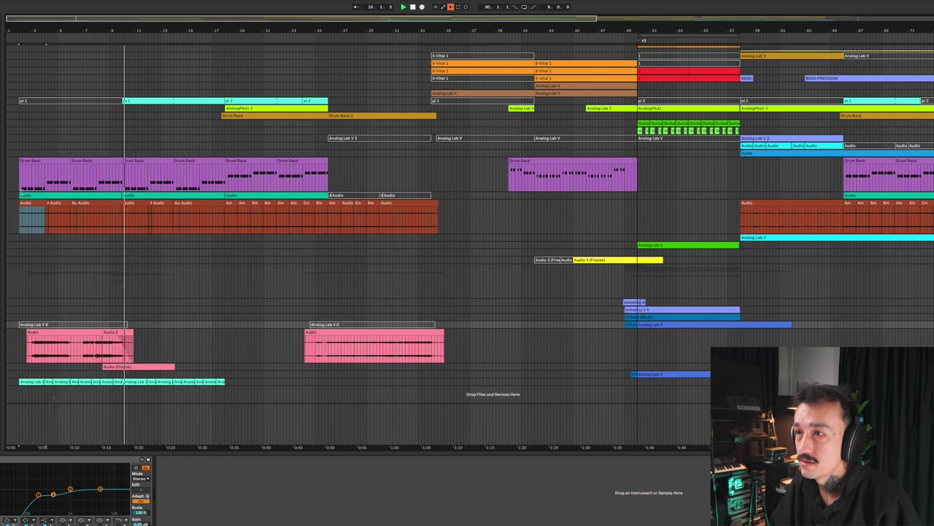
Select bars 2 to 6 on the pink audio track and play that range as a loop
key("space")
key("space")
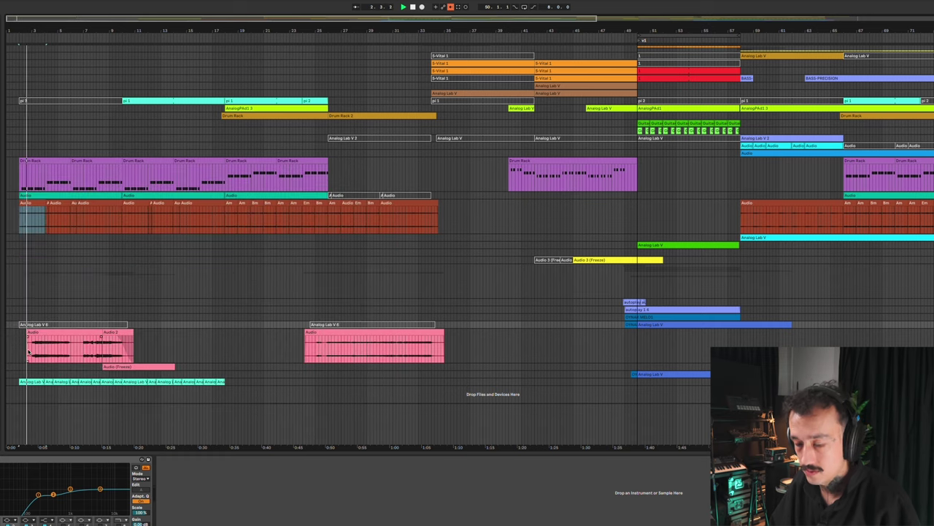
left_click_drag(22, 352, 68, 355)
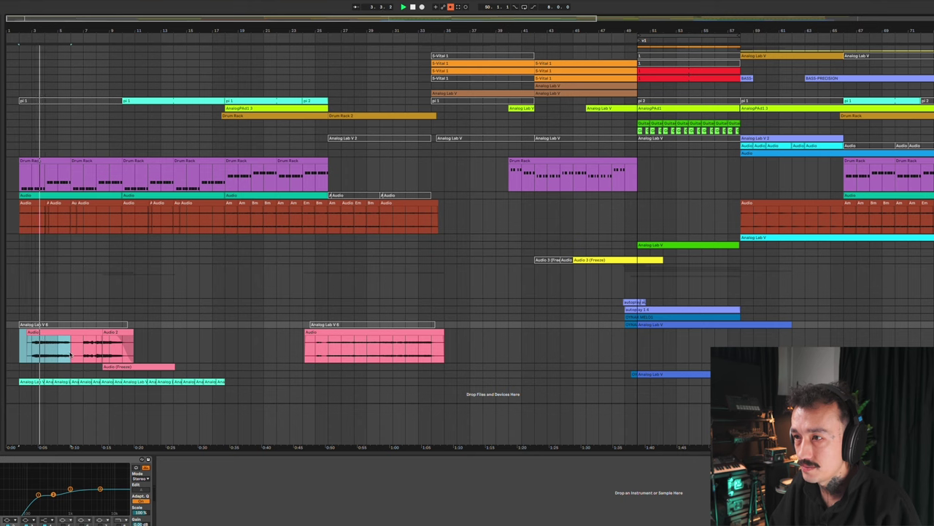
left_click(70, 353)
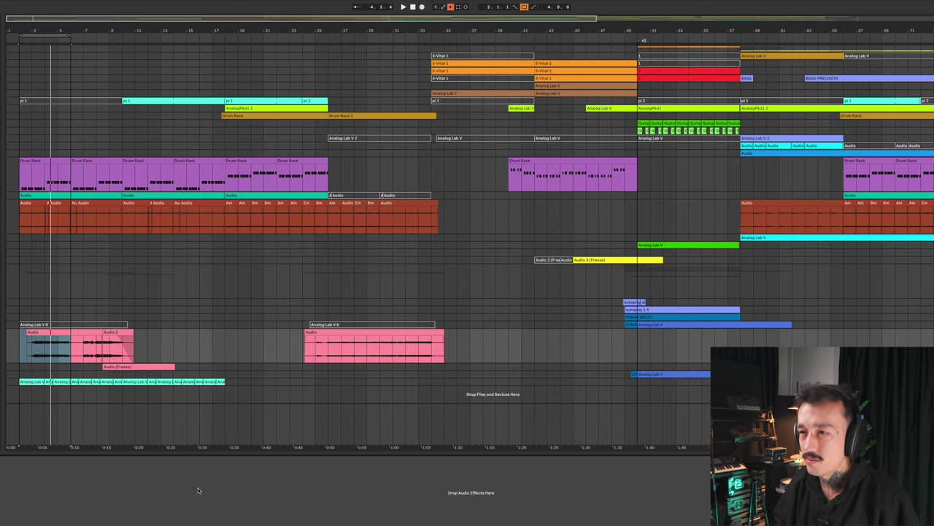
key("space")
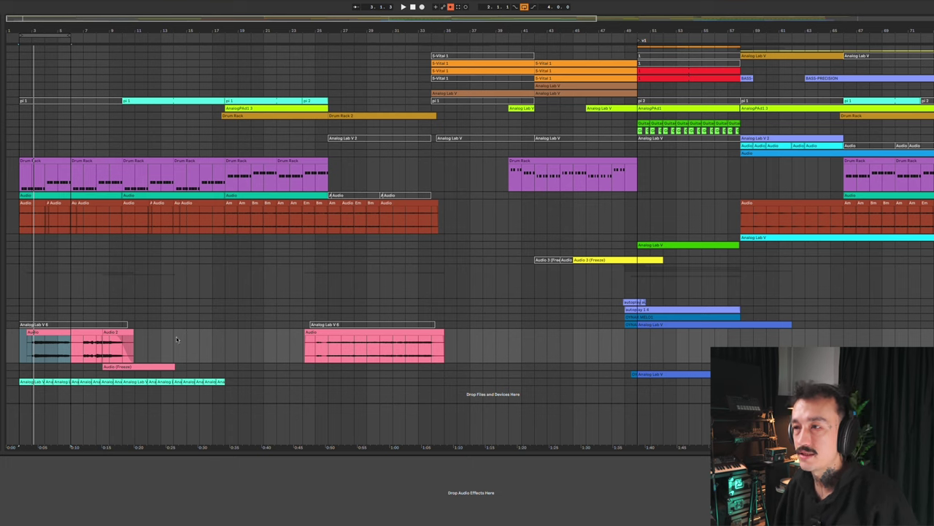
Set the playback start to bar 18, where the AnalogPAd1 3 clip begins, and listen to the section from there
left_click(160, 348)
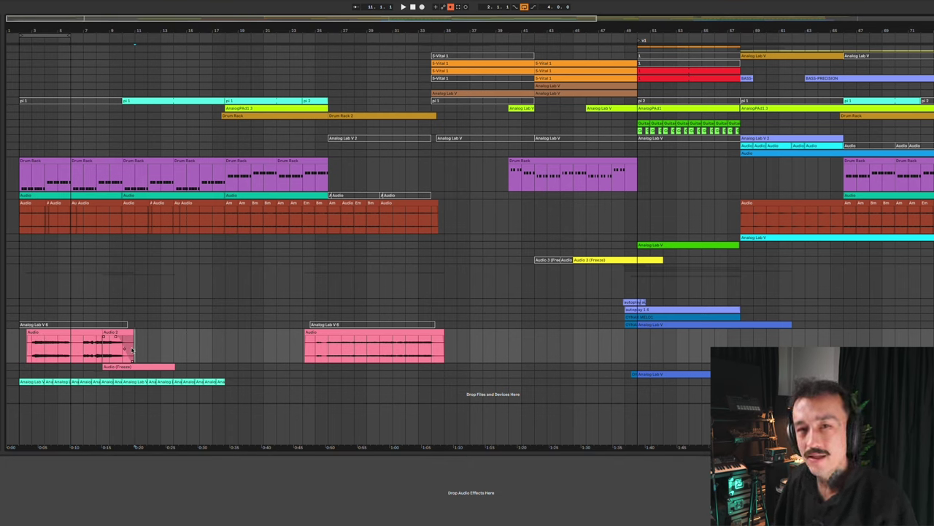
scroll(217, 363, "up", 3)
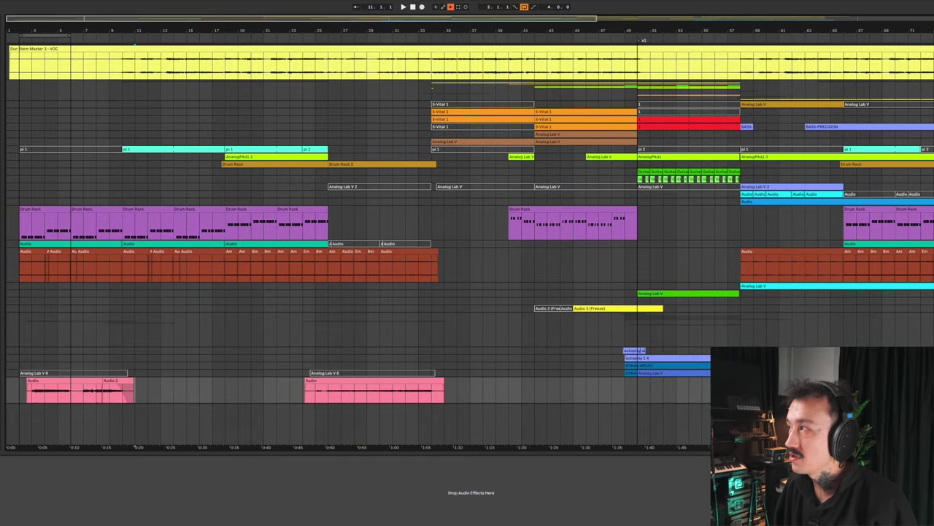
scroll(470, 225, "down", 3)
left_click(225, 294)
key("space")
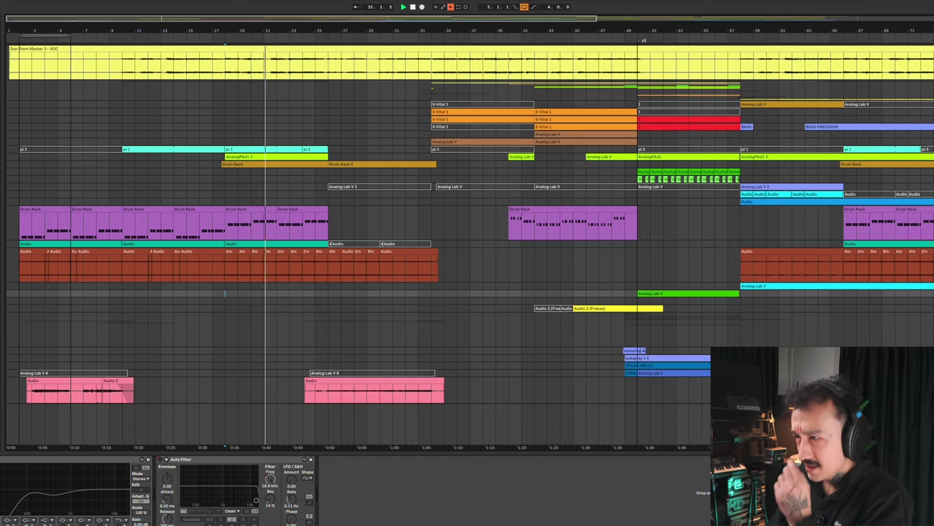
scroll(470, 224, "down", 1)
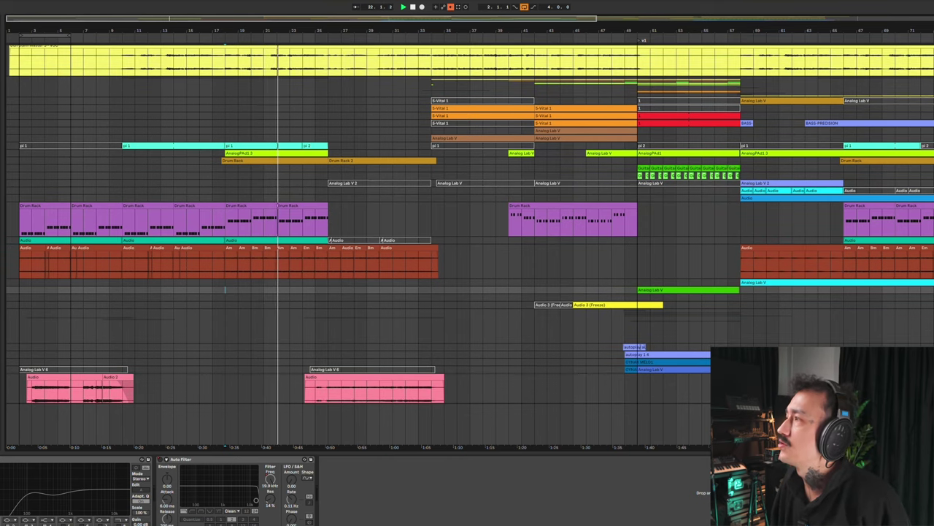
key("space")
key("space")
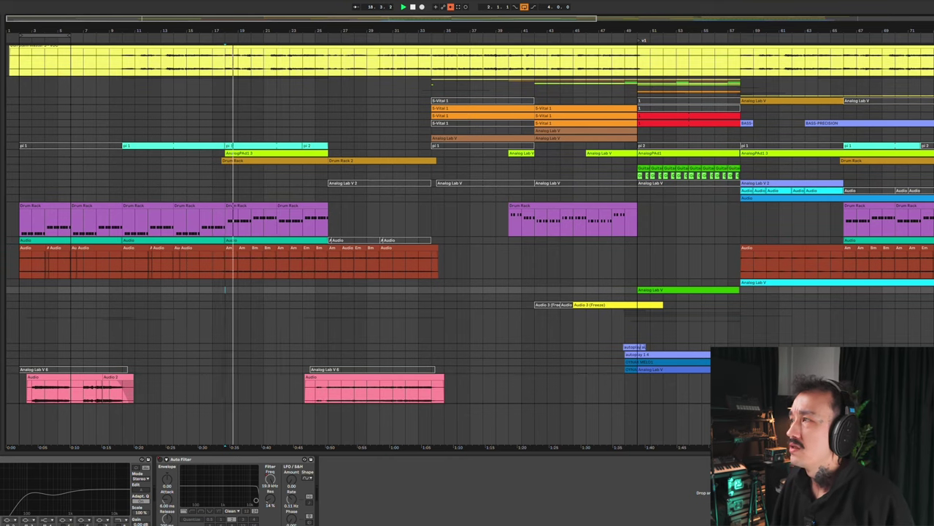
Show the plug-ins of the AnalogPAd1 3 clip's track and bring the RC-20 Retro Color window into full view
left_click(226, 154)
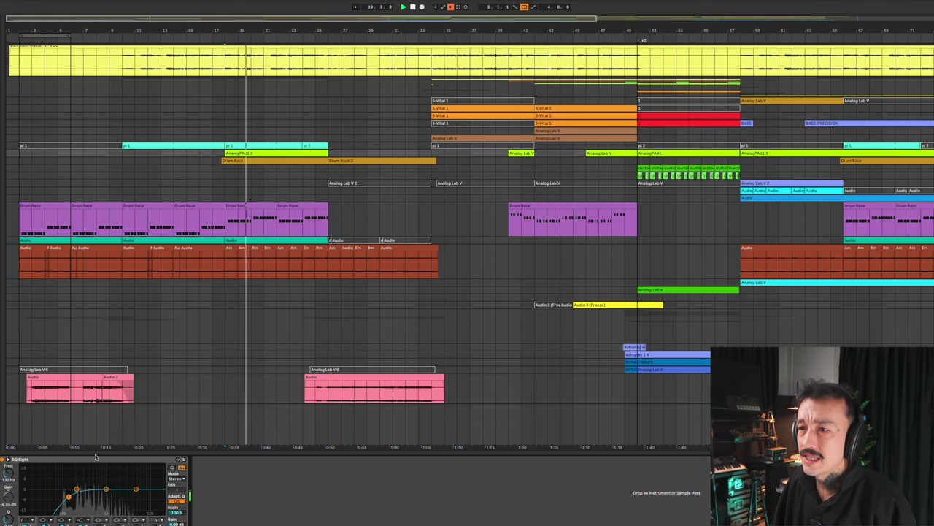
key("super+alt+p")
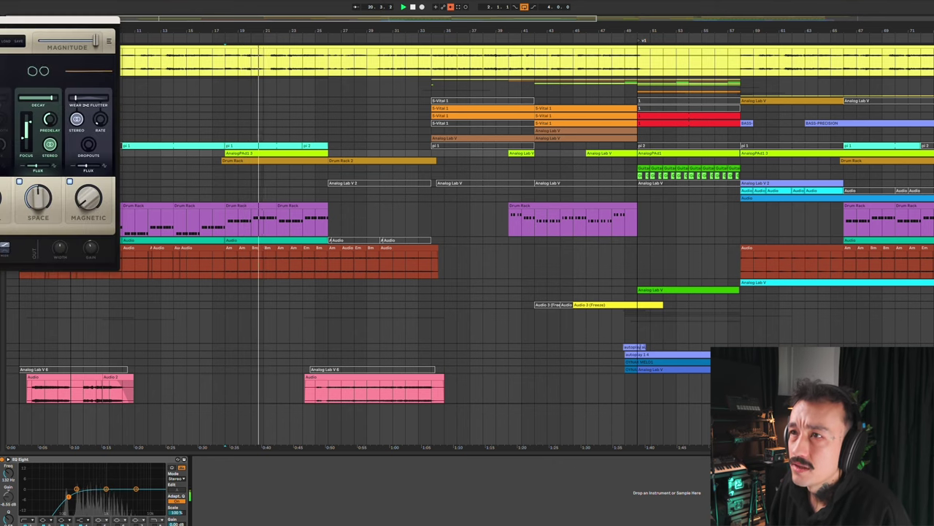
left_click(63, 80)
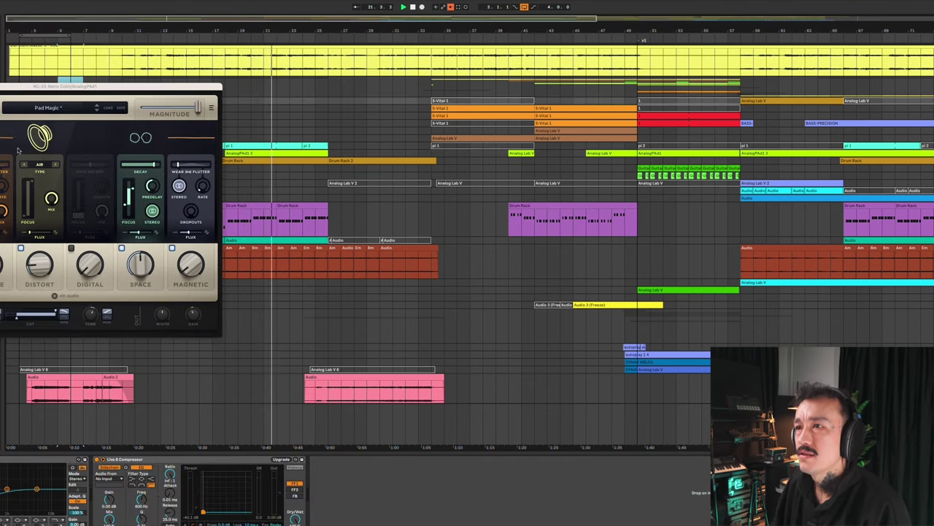
key("Down")
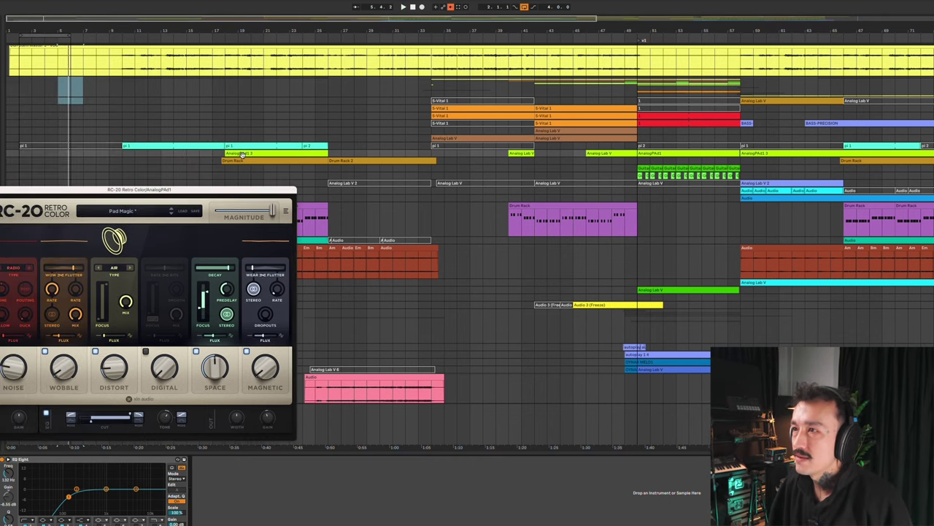
Play the AnalogPAd1 3 clip and open its Demacro preset for editing in Analog Lab V
left_click(242, 154)
key("space")
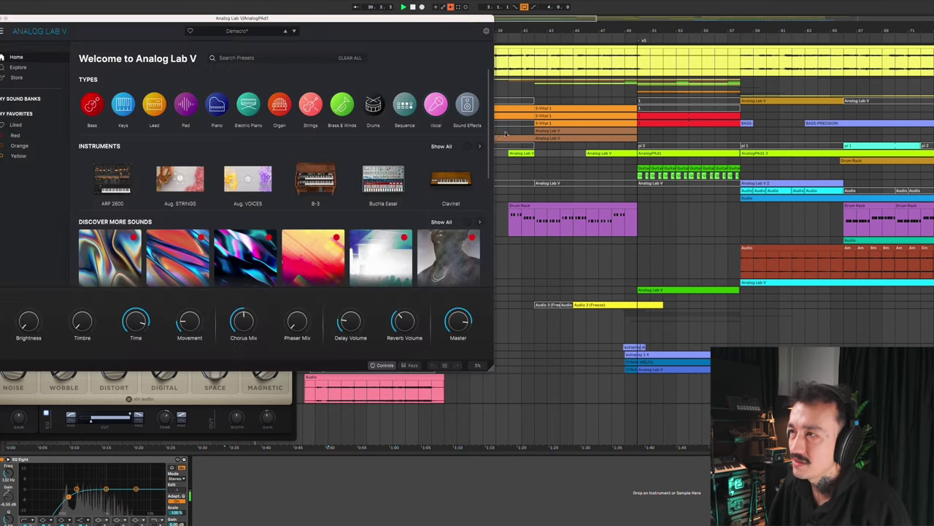
left_click(18, 78)
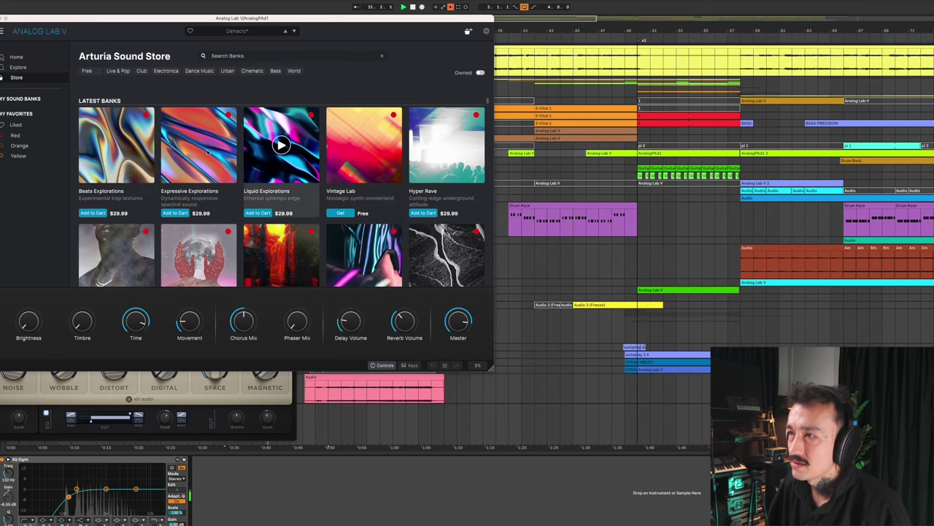
left_click(39, 66)
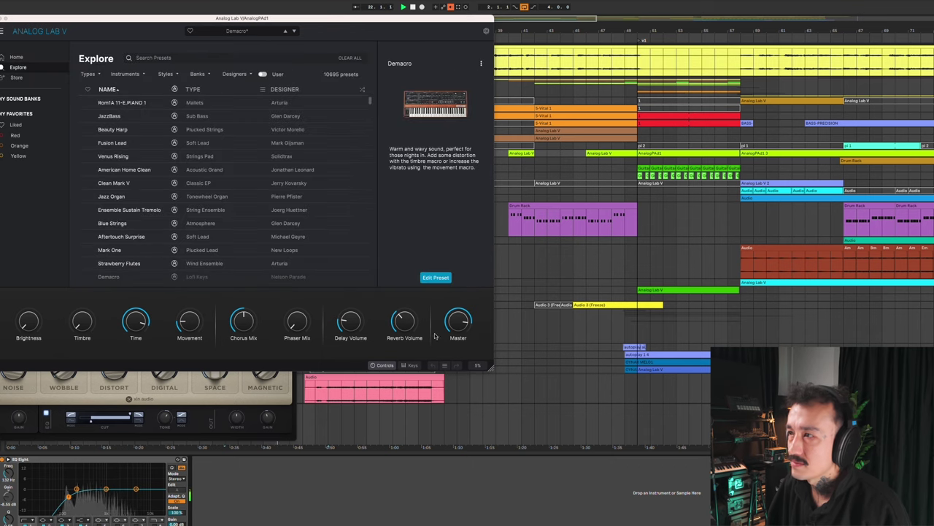
left_click(436, 277)
left_click(10, 92)
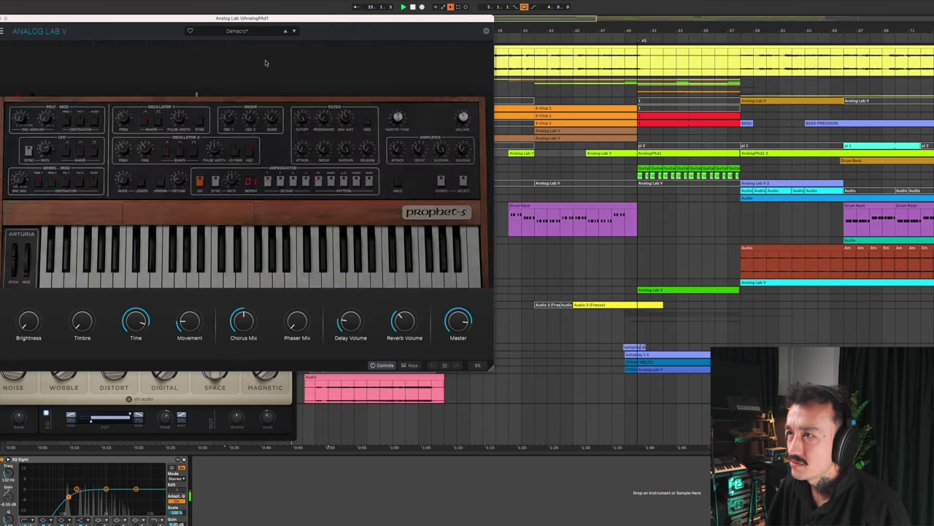
Move the Prophet-5 editor into full view, replay the pad from bar 18, and close Analog Lab V
left_click_drag(257, 18, 306, 74)
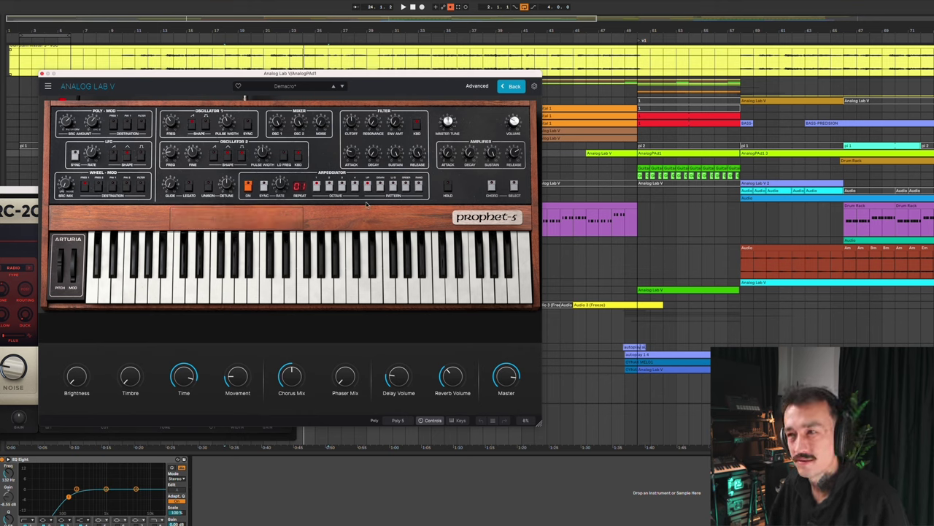
key("space")
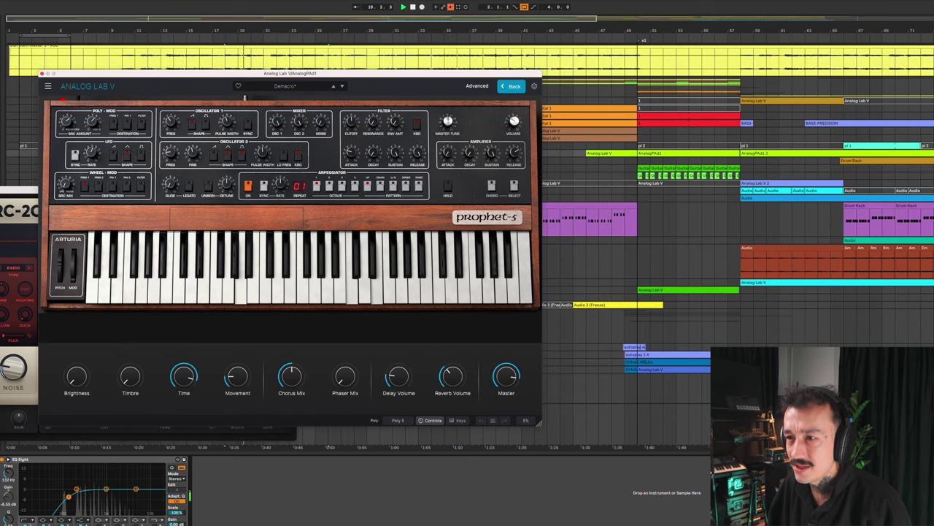
left_click(42, 74)
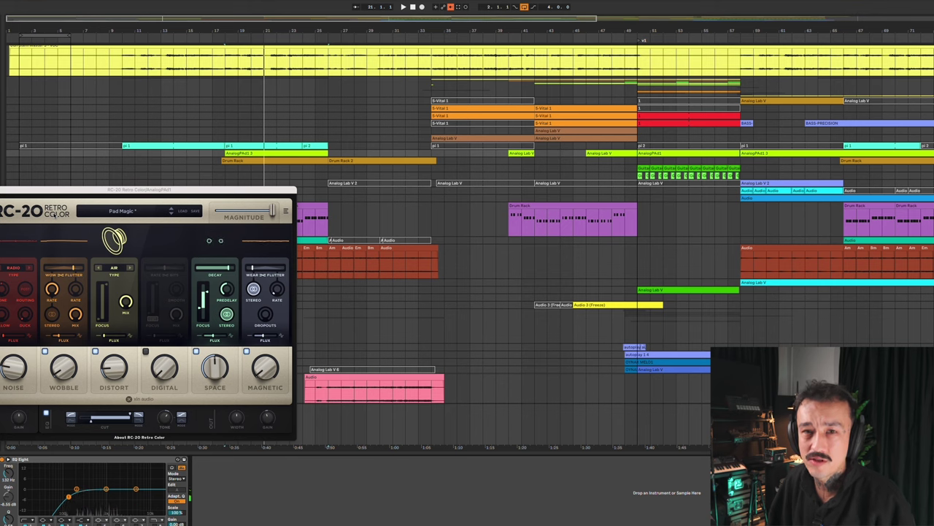
Play from bar 18 with RC-20 Retro Color in view and unfold the gold Drum Rack track
key("space")
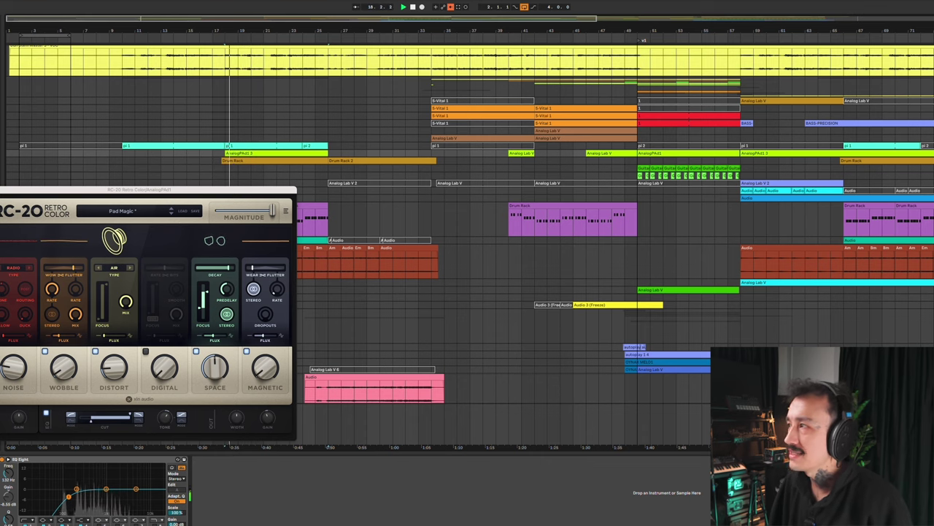
key("u")
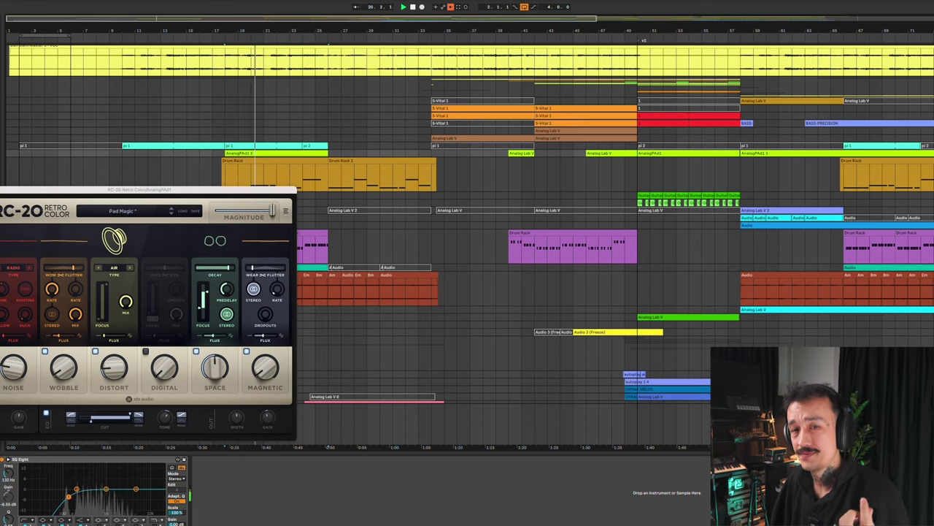
scroll(467, 241, "up", 1)
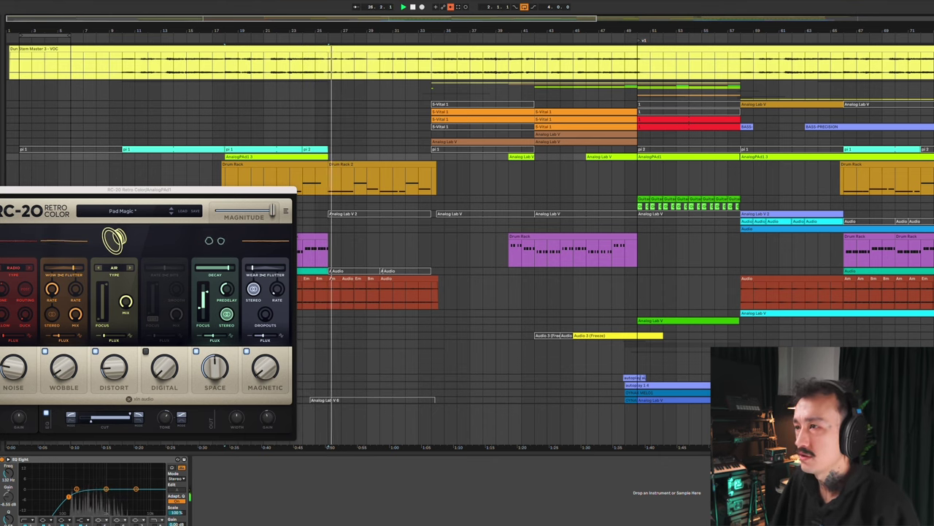
Set the playback start to bar 34 on the purple Drum Rack track and listen repeatedly to the section from there
left_click(332, 251)
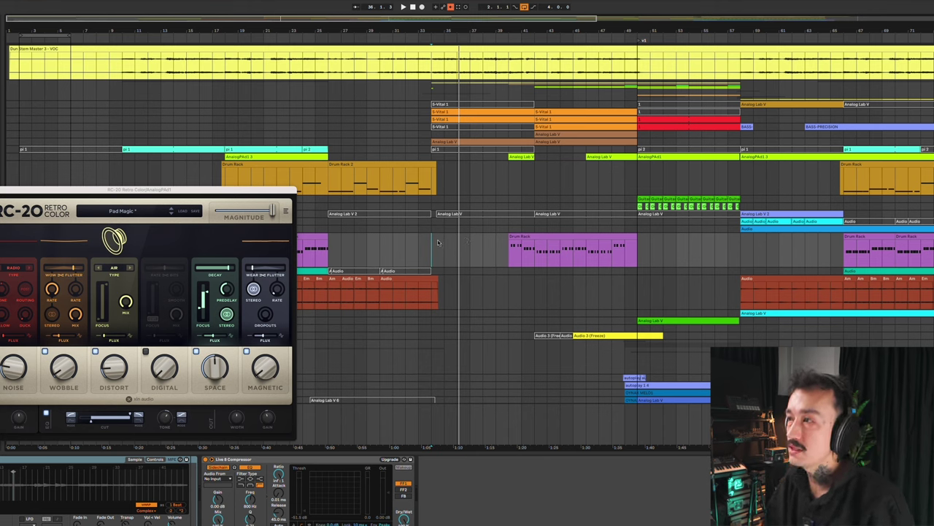
left_click(433, 242)
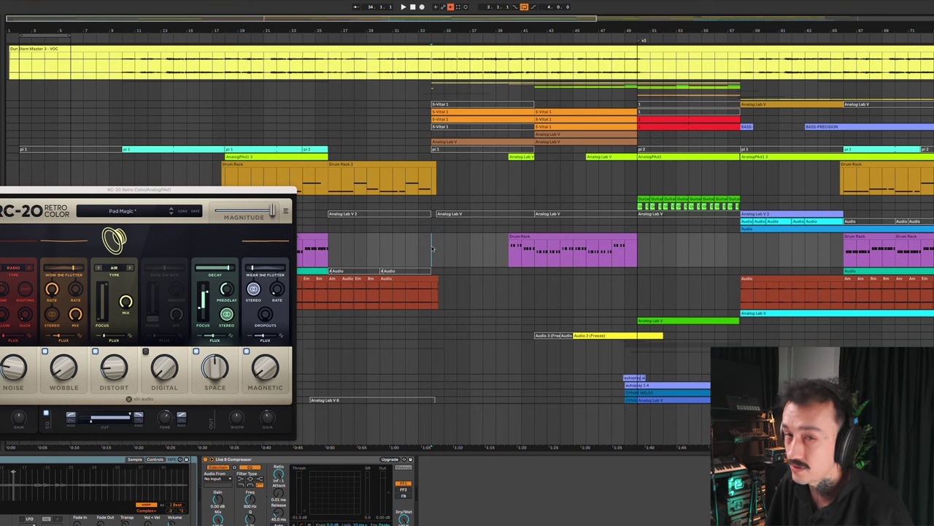
key("space")
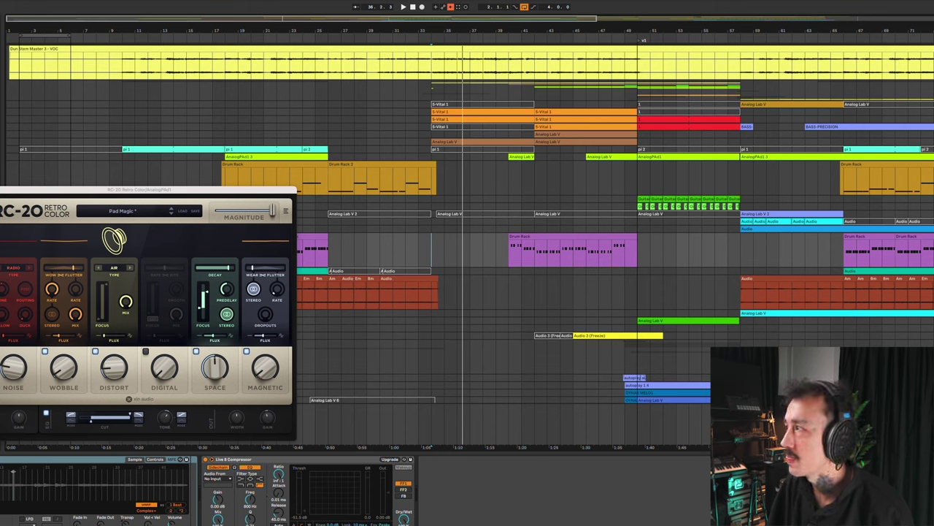
key("space")
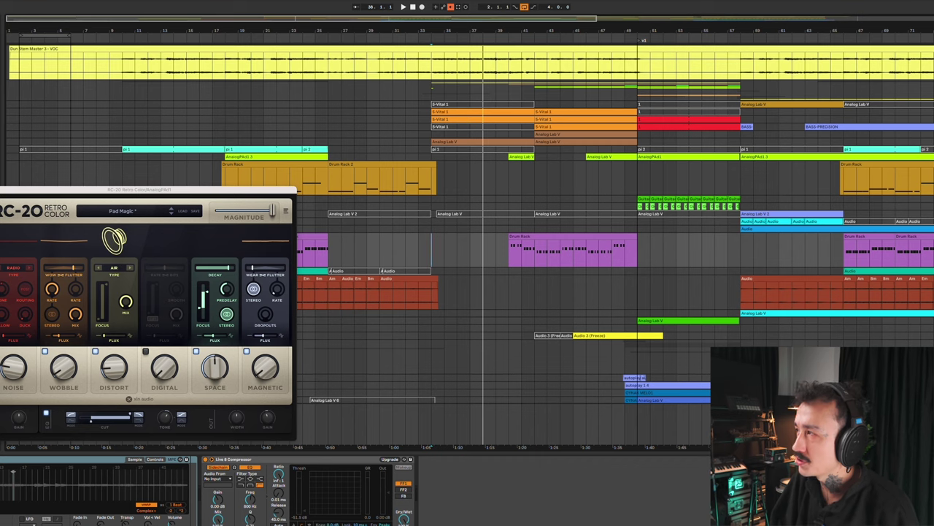
key("super+z")
key("super+shift+z")
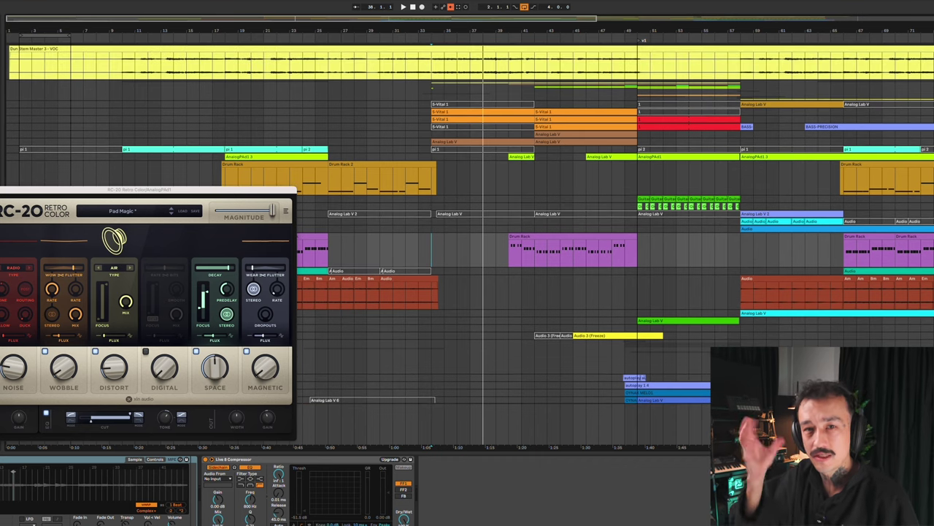
key("space")
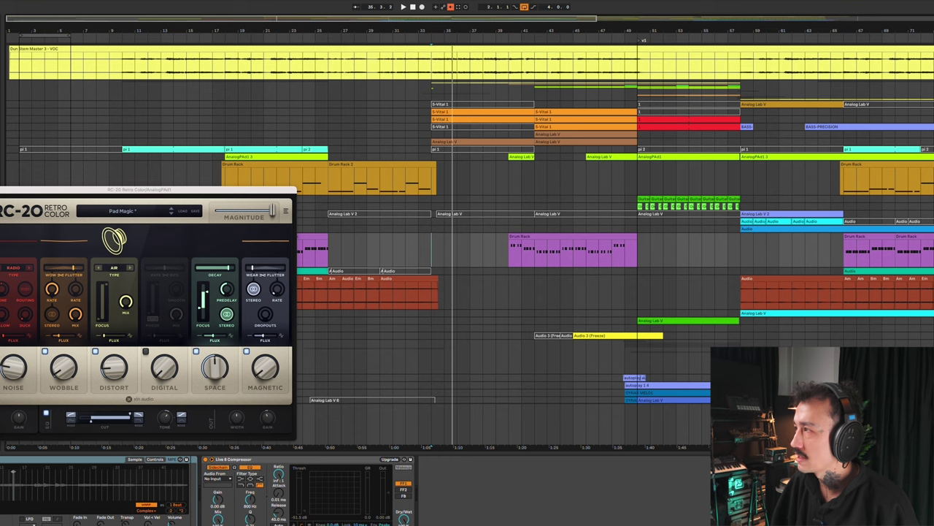
Listen again to the section after bar 34, stopping and restarting playback several times
key("space")
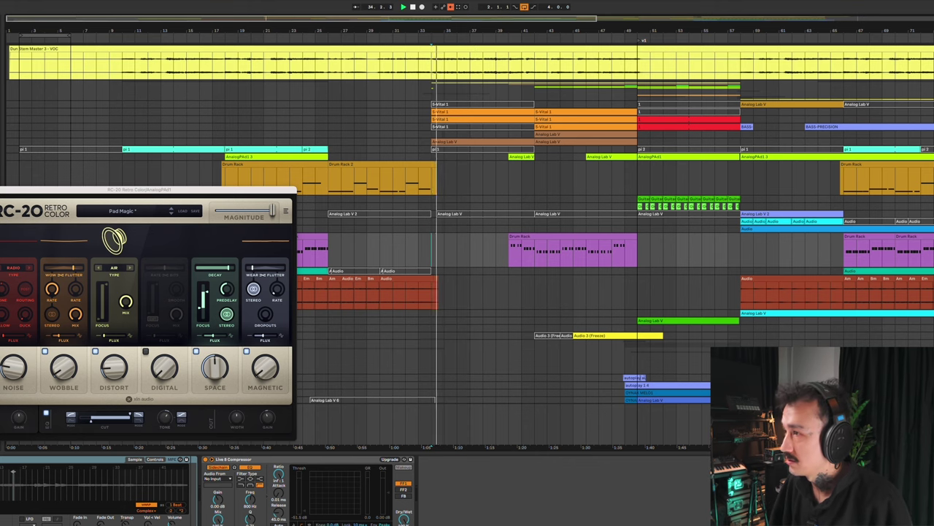
key("space")
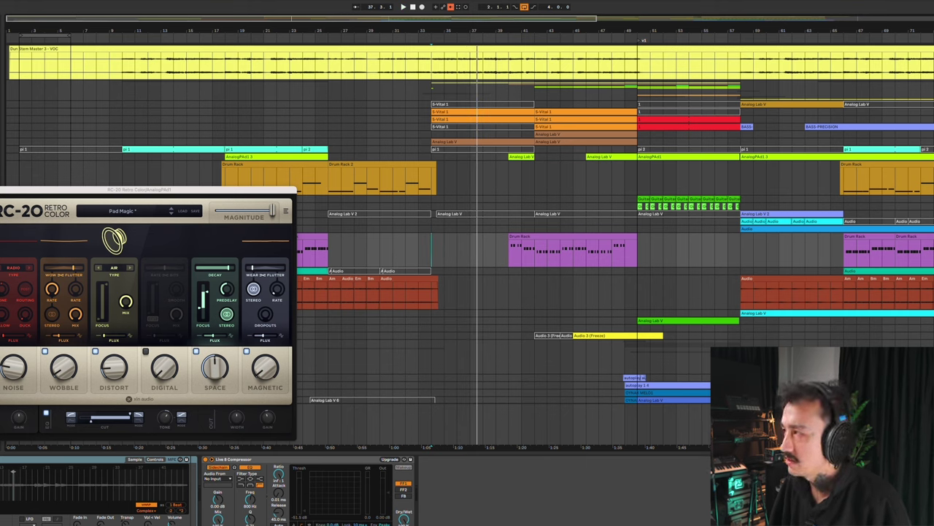
key("space")
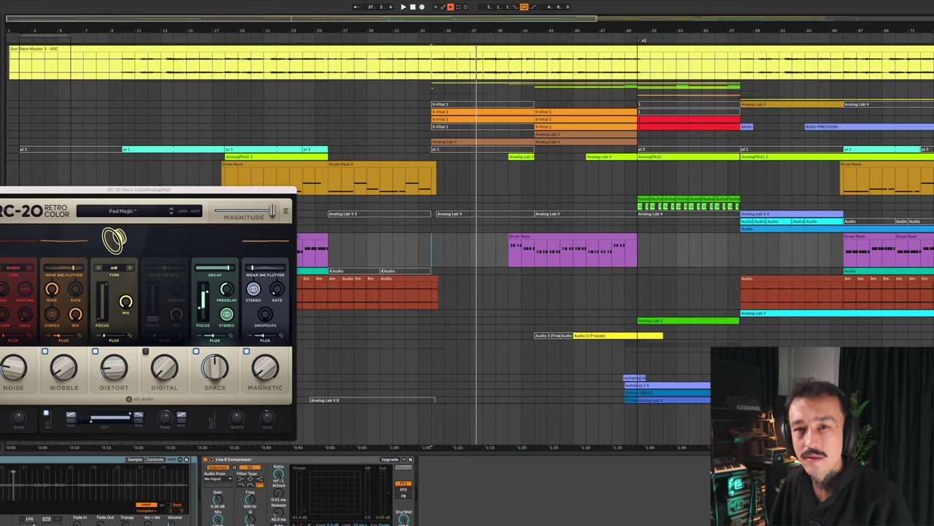
key("space")
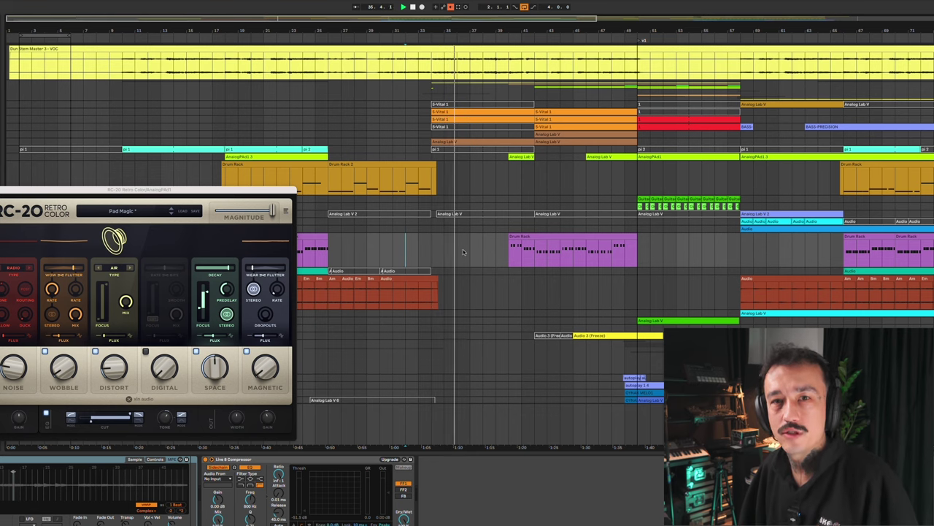
Move the playback start from bar 42 back to bars 41 and 40 on the gold Drum Rack track and play the transition
left_click(537, 180)
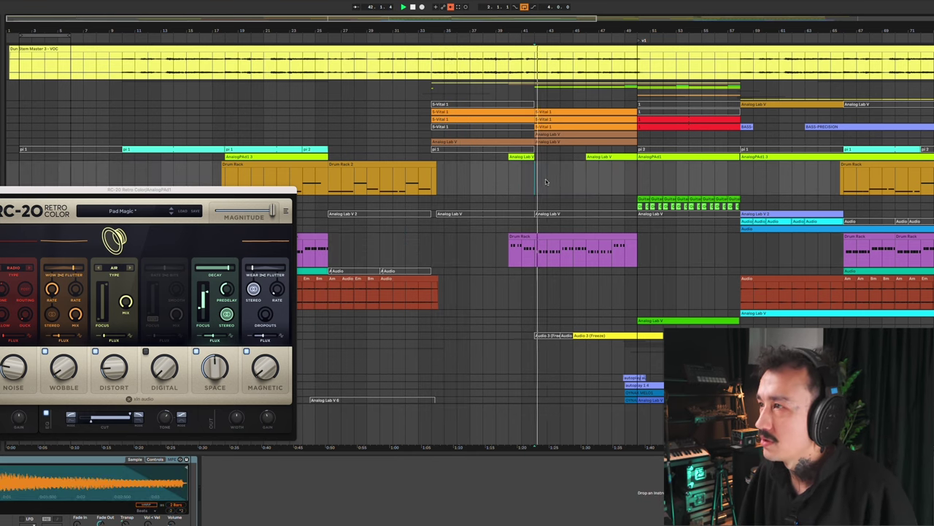
left_click(526, 182)
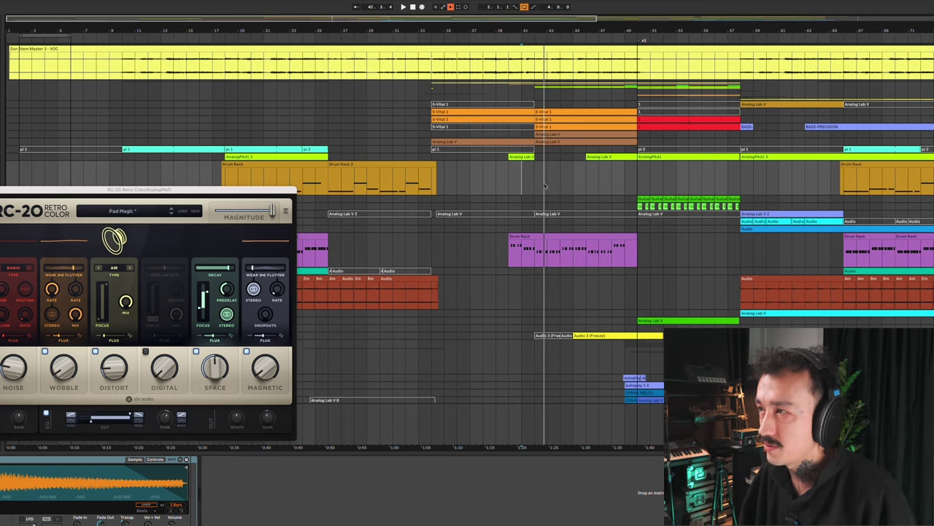
left_click(514, 183)
key("space")
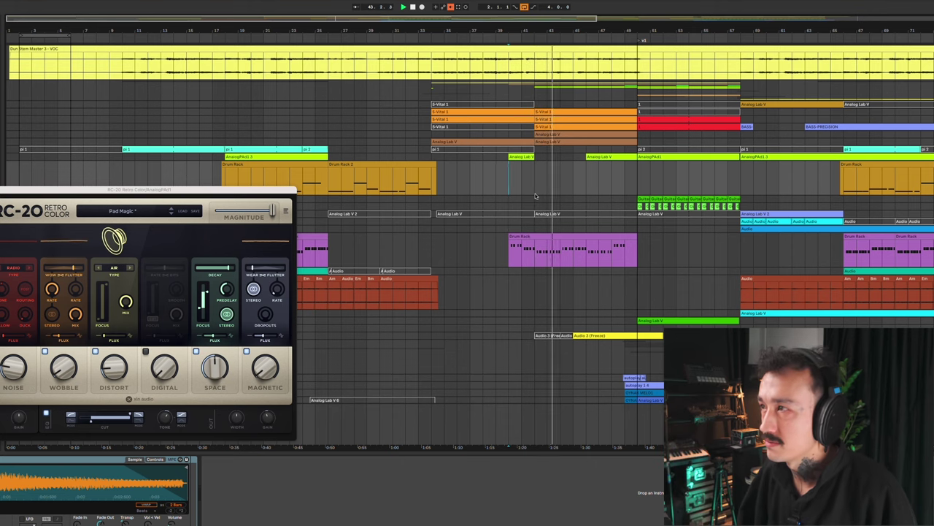
Set the playback start back to bar 42 and listen to the part leading up to bar 50
left_click(535, 183)
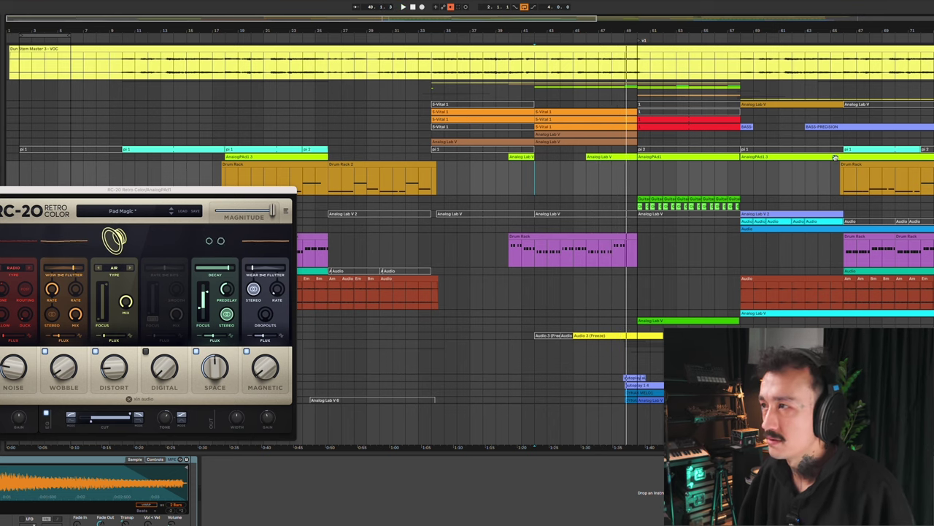
key("space")
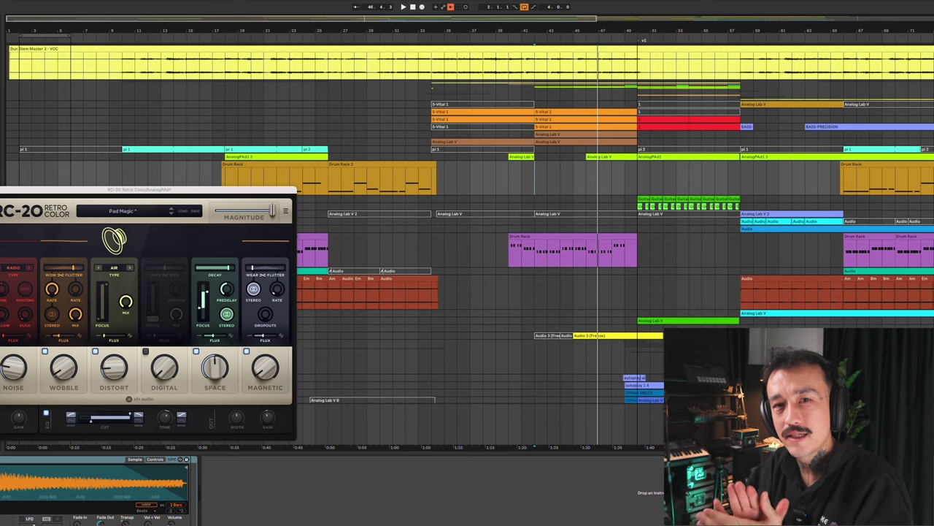
key("space")
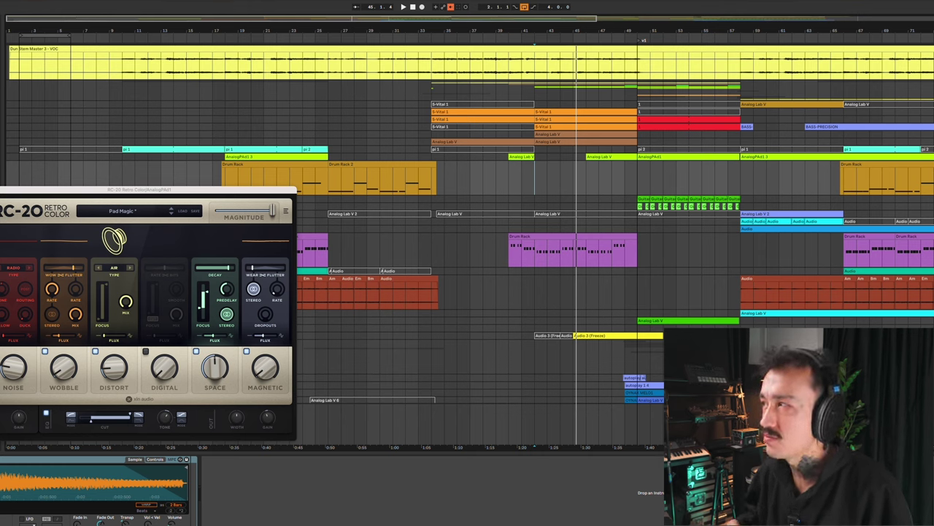
Inspect the BASS-PRECISION track's Ample Bass P instrument in full view during playback from bar 42, and close its window
left_click(931, 127)
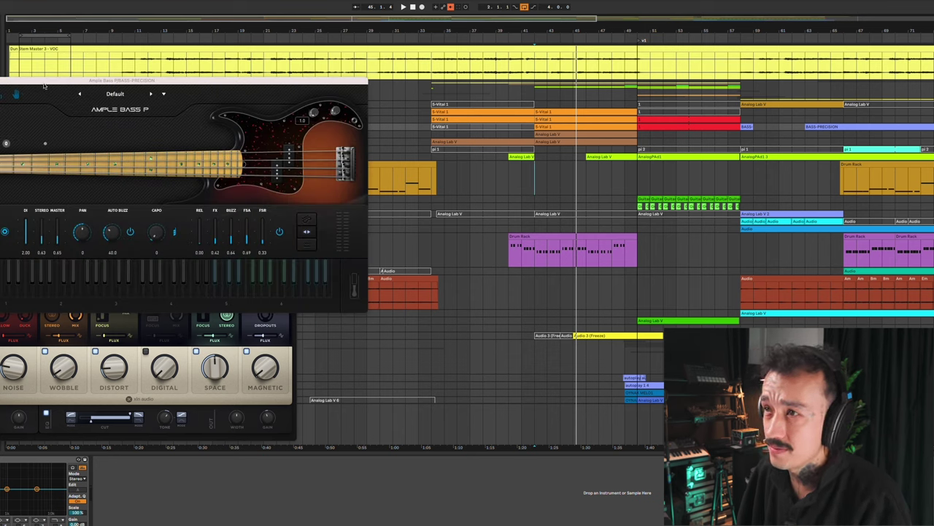
left_click_drag(58, 82, 168, 132)
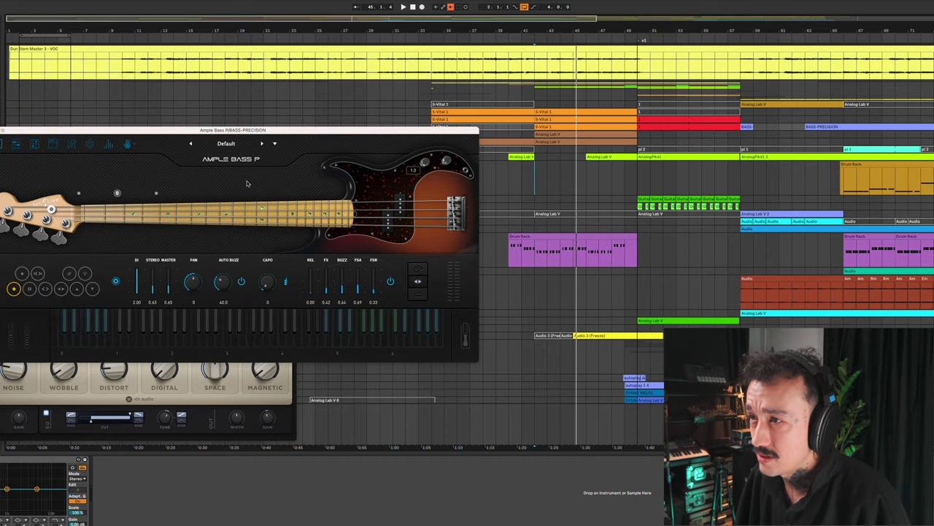
key("space")
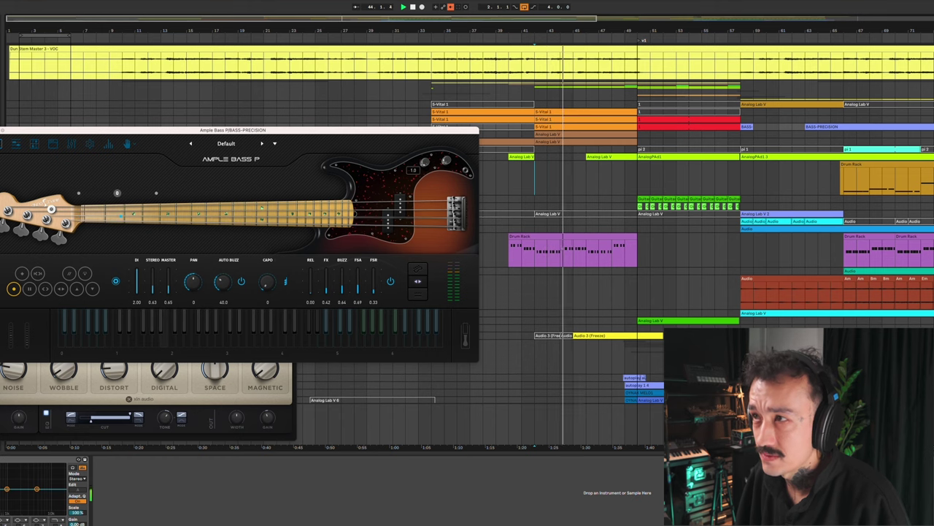
left_click(2, 129)
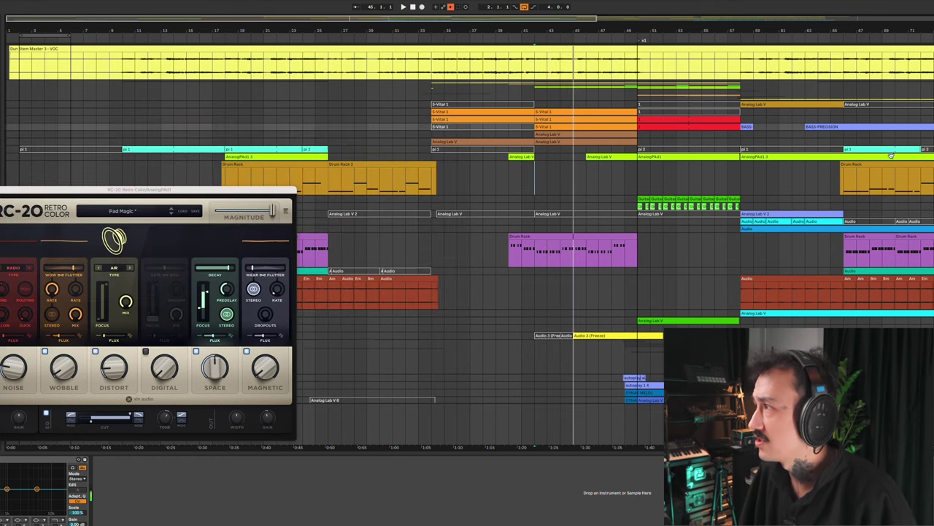
Replay the section from bar 42 with the BASS-PRECISION track selected, looking over the arrangement's tracks
key("space")
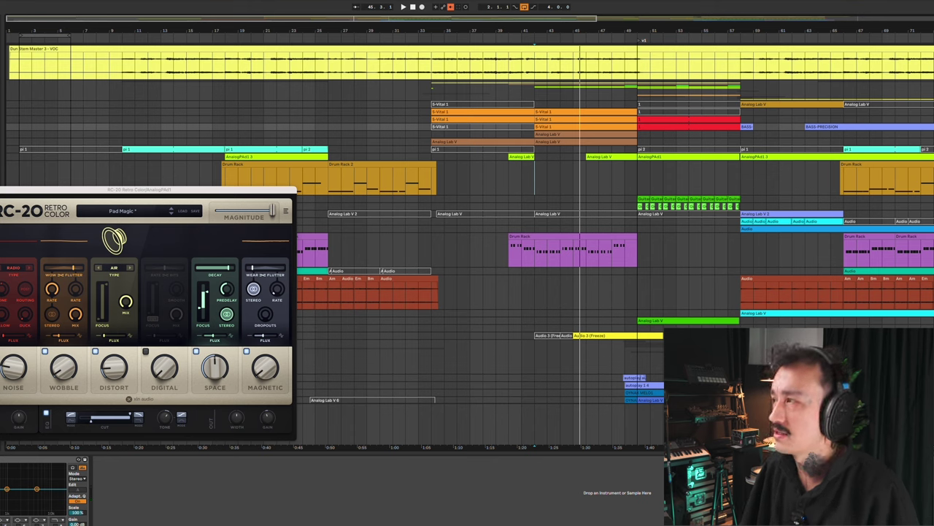
key("space")
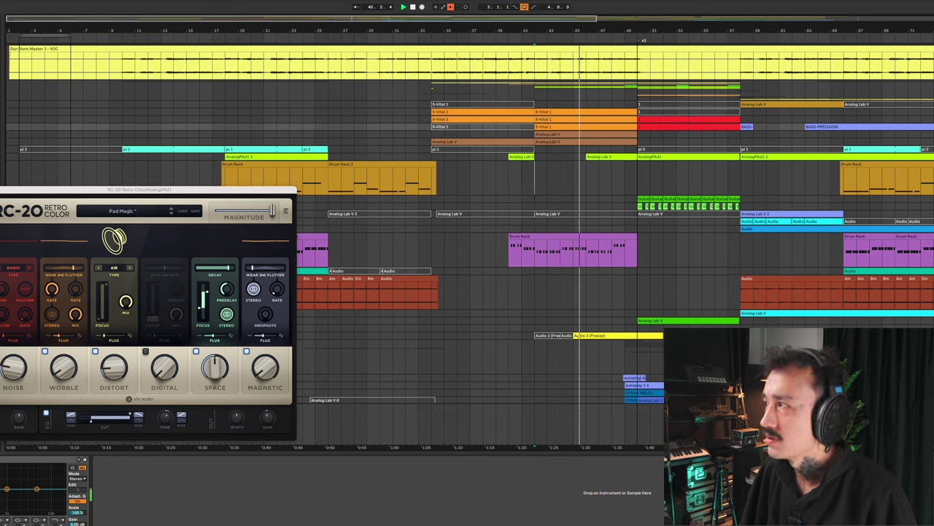
scroll(471, 245, "down", 1)
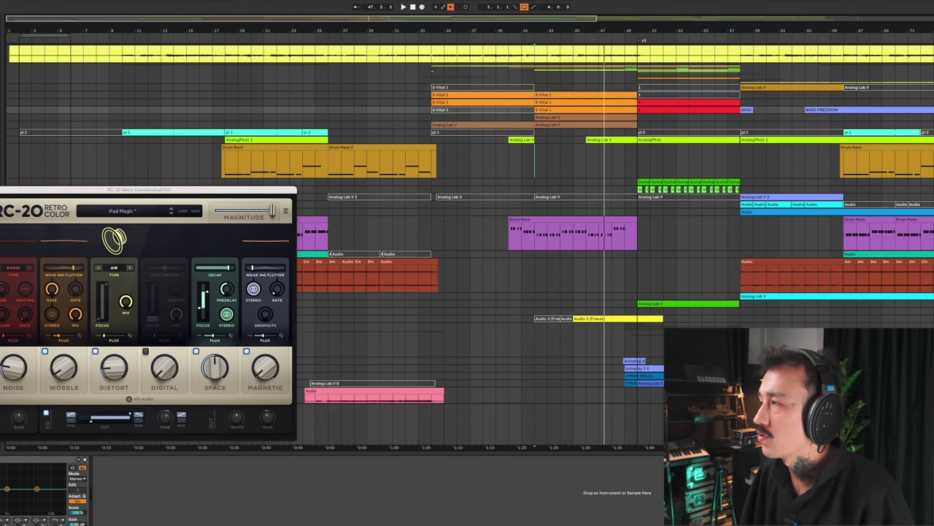
scroll(586, 185, "up", 1)
key("space")
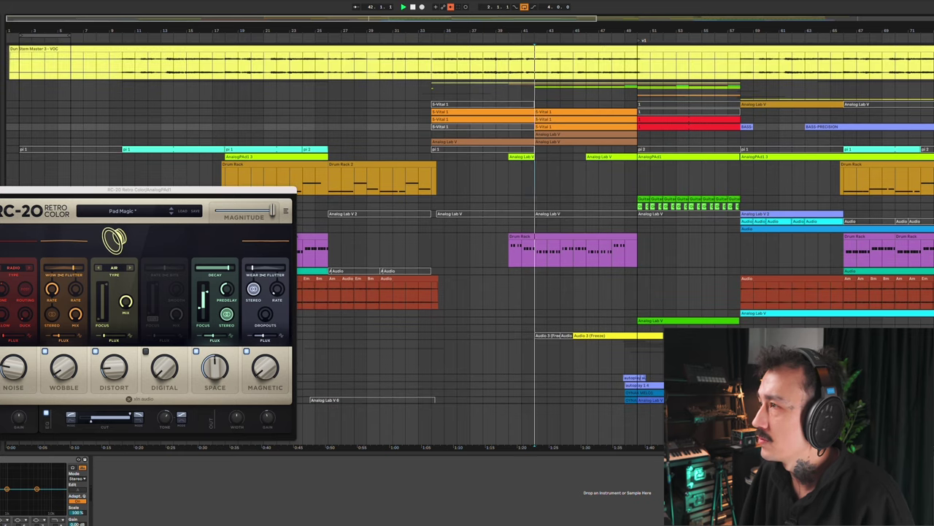
Play from bar 46 and unfold the lime AnalogPAd1 track to show its notes
left_click(587, 185)
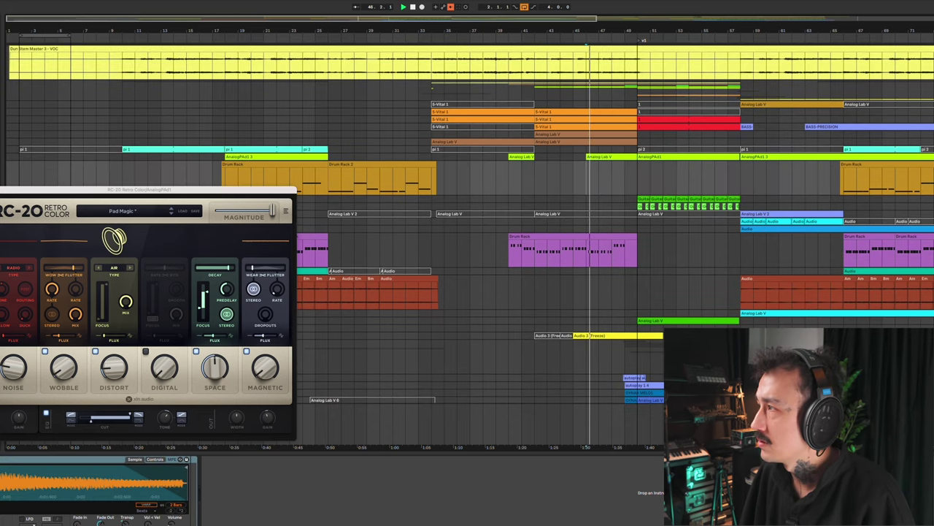
left_click(933, 157)
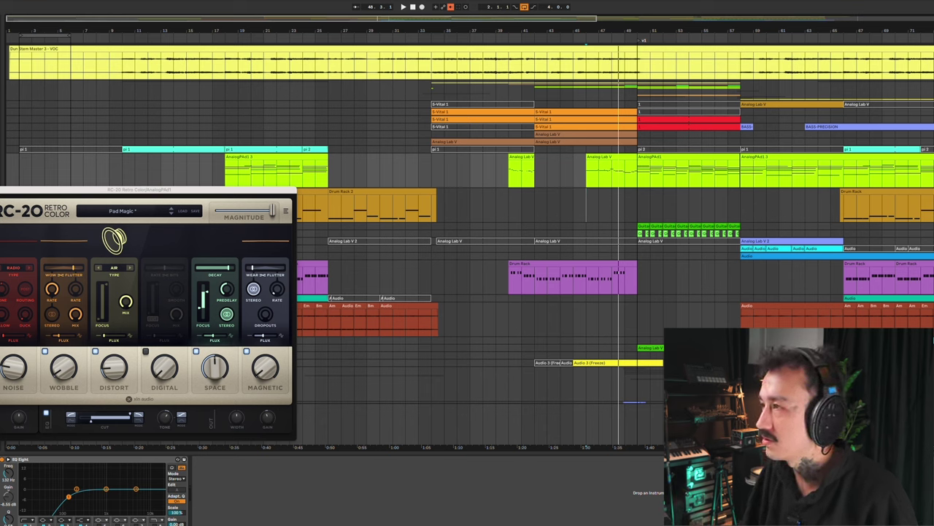
key("space")
Audition the lime Analog Lab V clip before bar 50 from several start points between bars 47 and 49
left_click(624, 179)
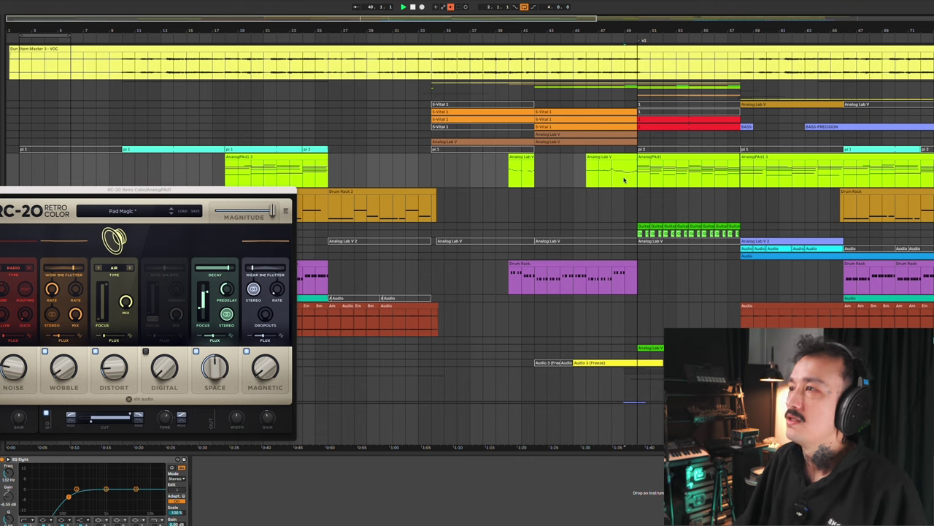
key("space")
key("space")
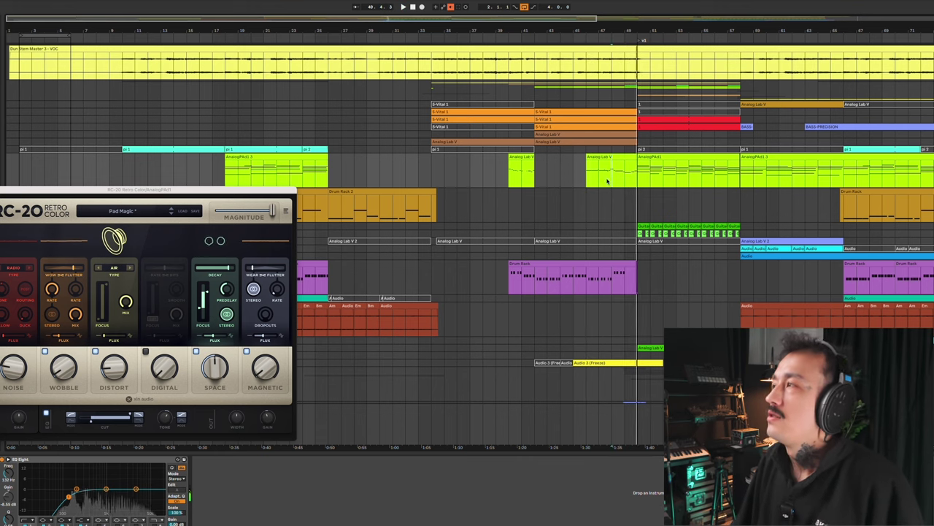
left_click(603, 183)
key("space")
key("space")
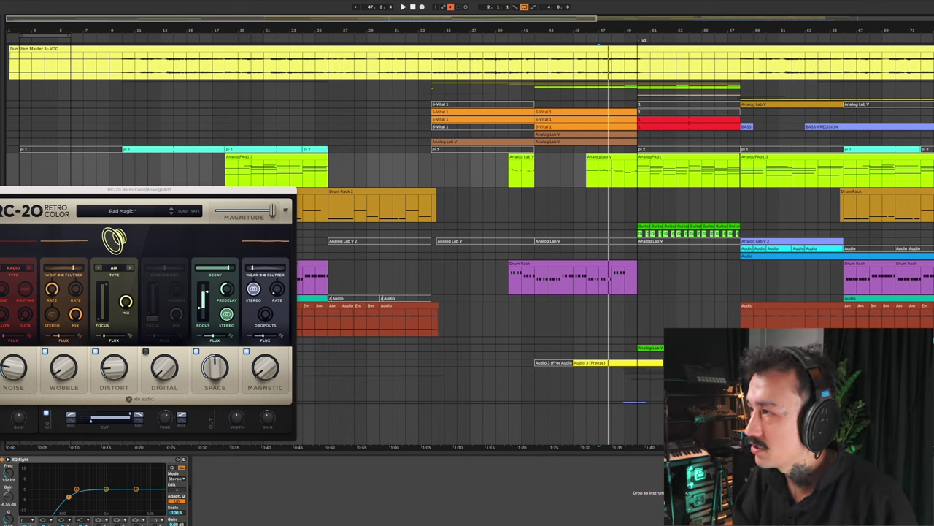
left_click(591, 182)
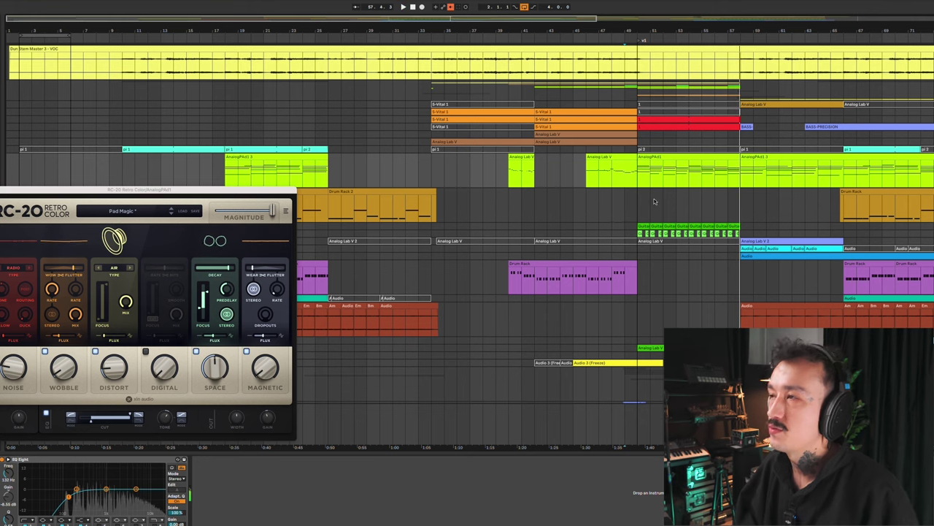
left_click(600, 208)
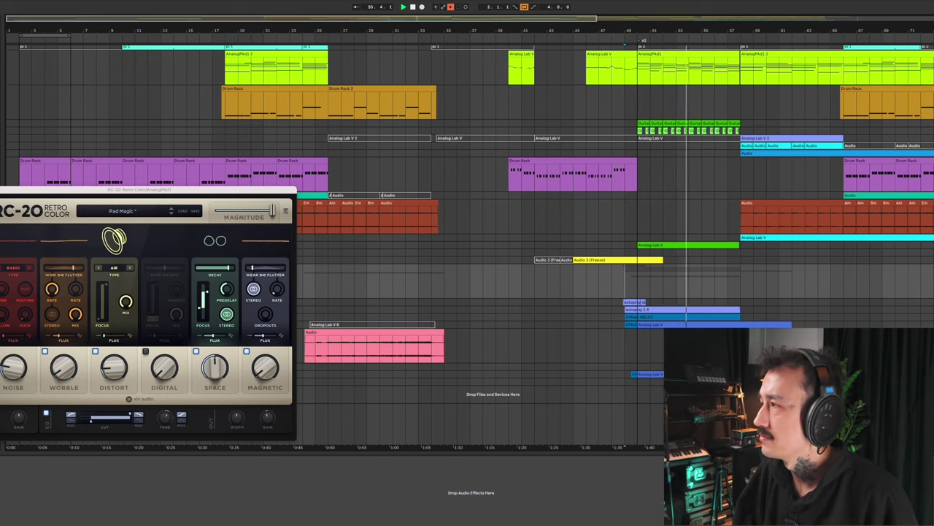
Select the blue synth tracks in the lower arrangement one after another to examine their device chains during playback
left_click(930, 317)
left_click(930, 325)
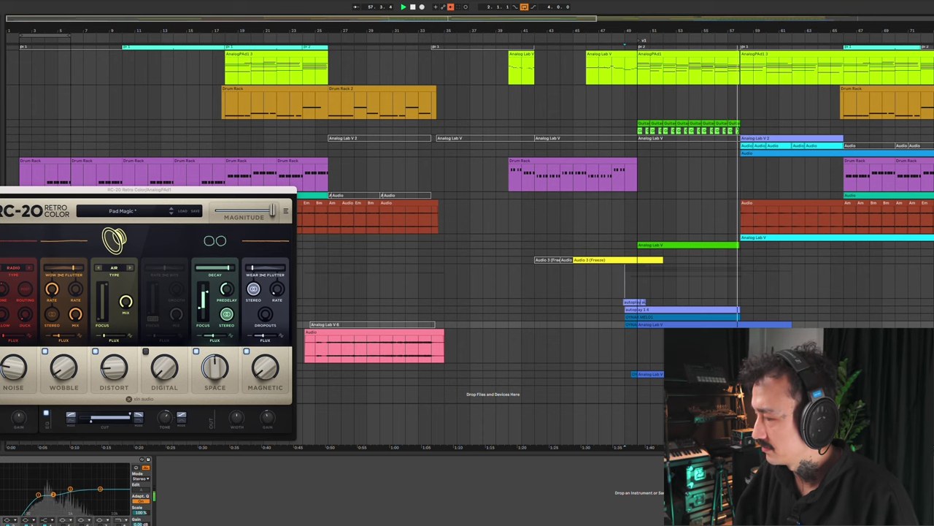
key("Up")
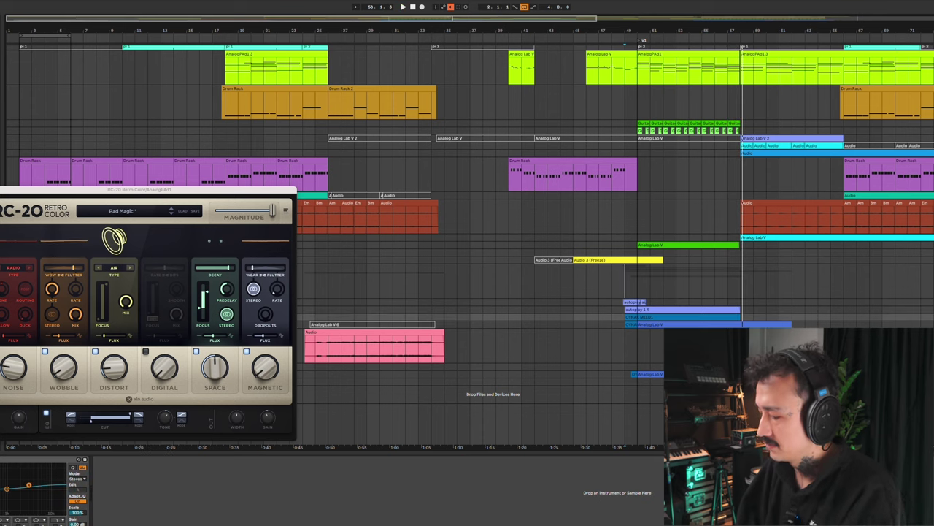
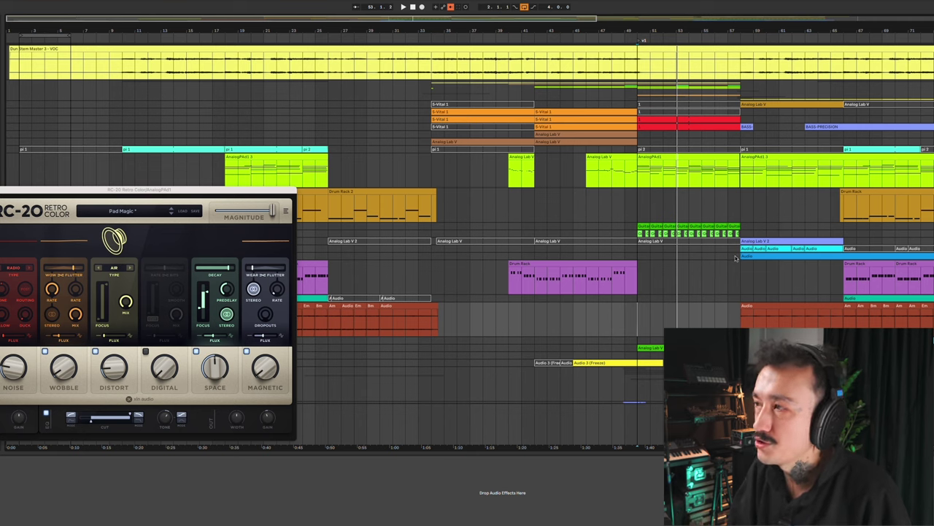
Play the section from bar 50 and set the loop range to the lime AnalogPAd1 clip starting there
key("space")
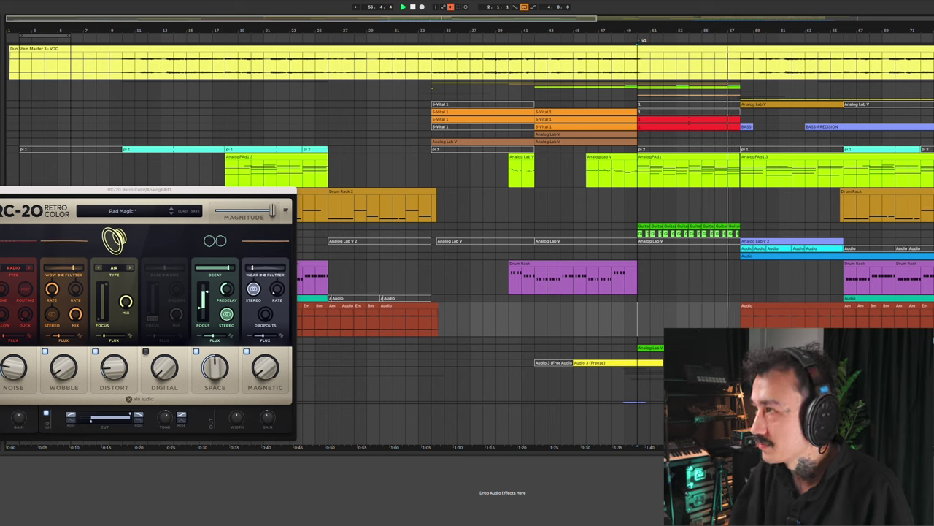
left_click(661, 157)
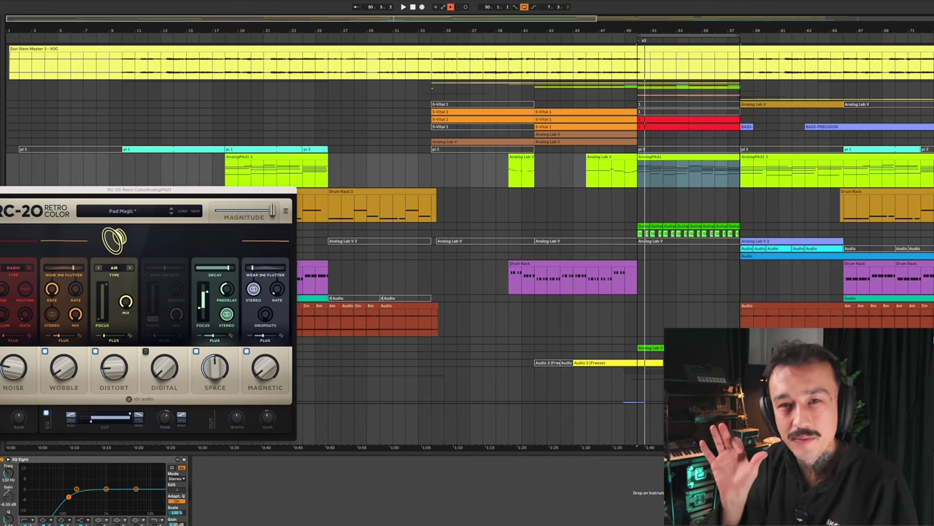
key("space")
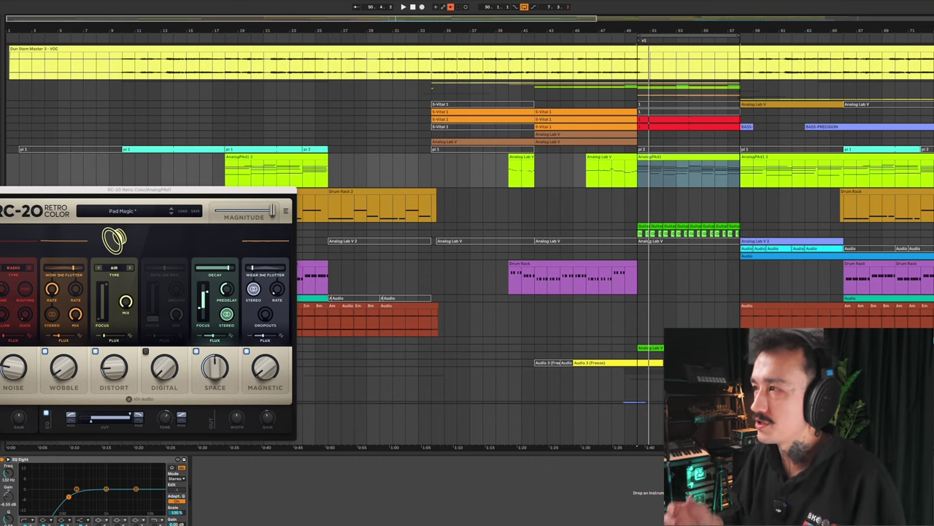
Listen repeatedly to the AnalogPAd1 section from bar 50, pausing between playbacks
key("space")
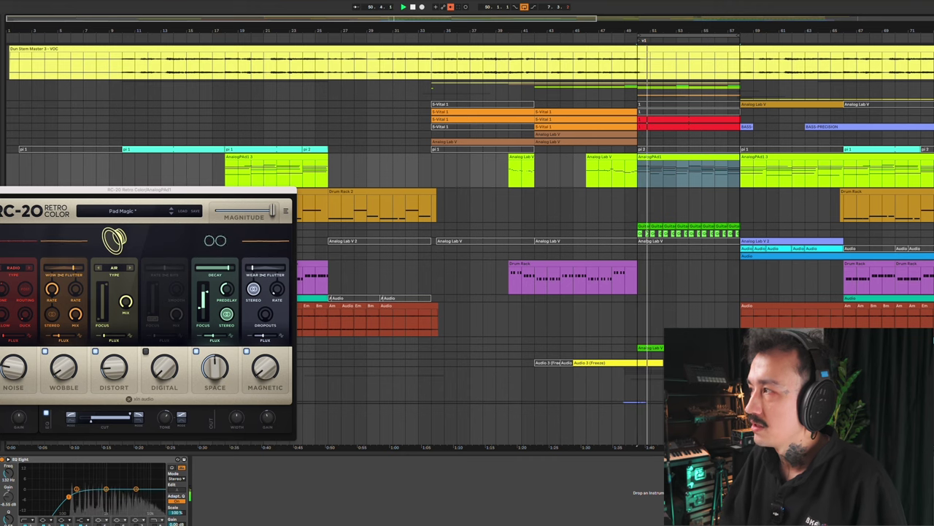
key("space")
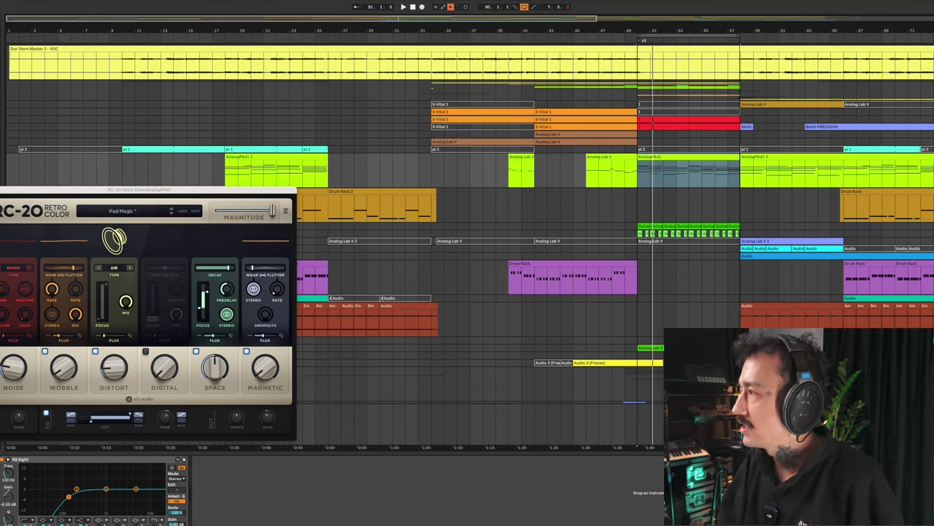
key("space")
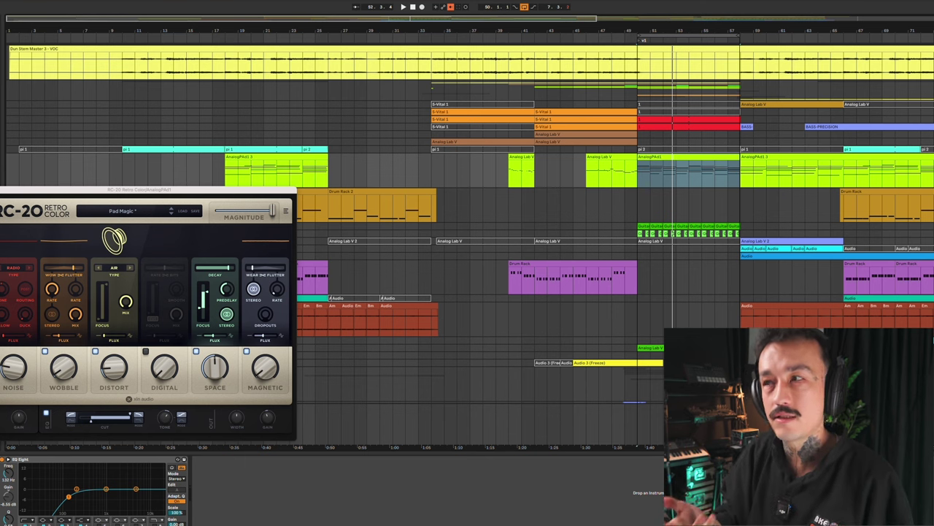
key("space")
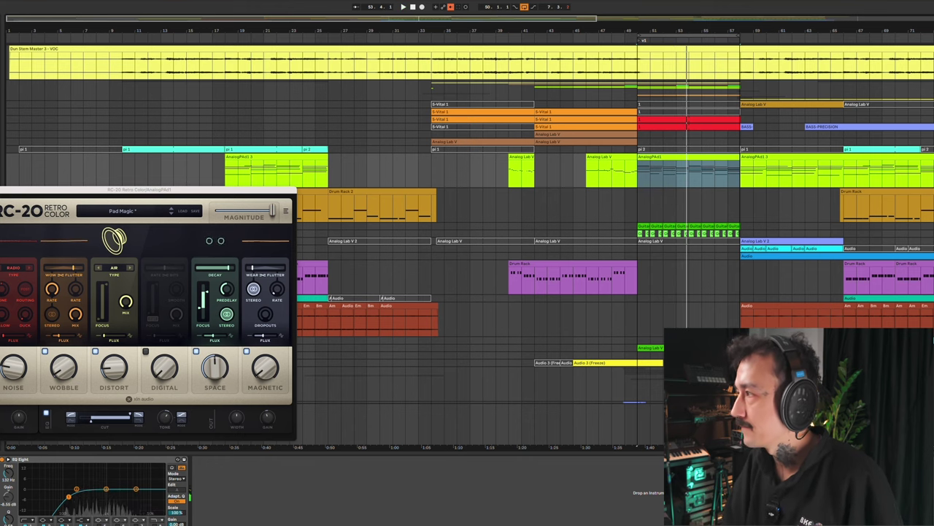
Replay the opening bars of the section at bar 50 and look over the tracks sounding alongside the AnalogPAd1 clip
key("space")
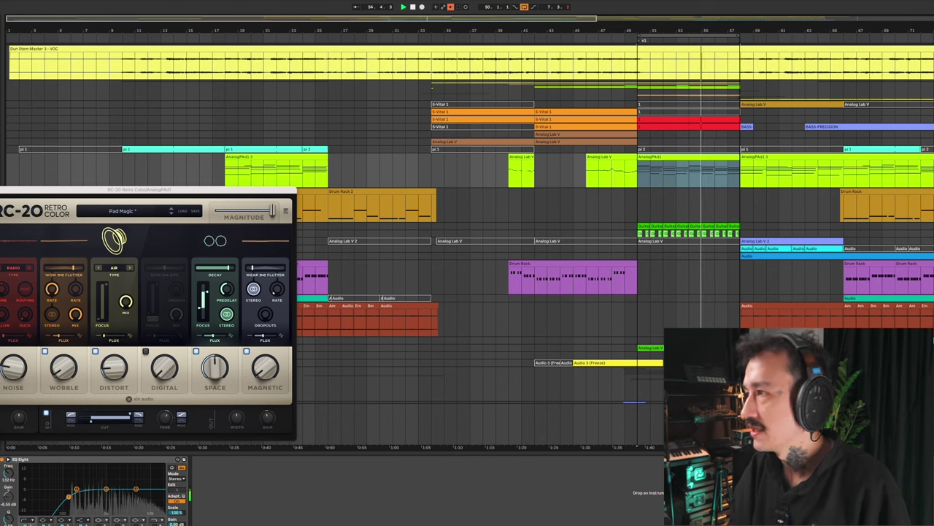
key("space")
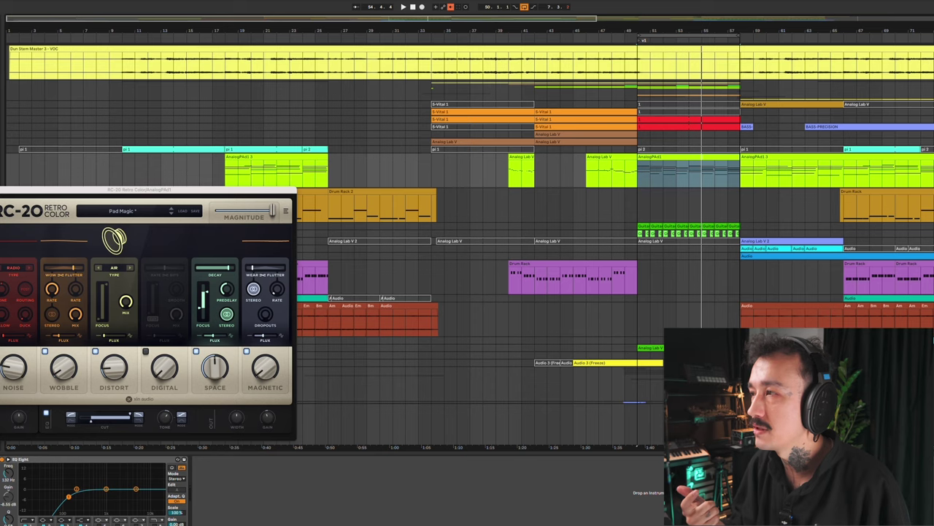
key("space")
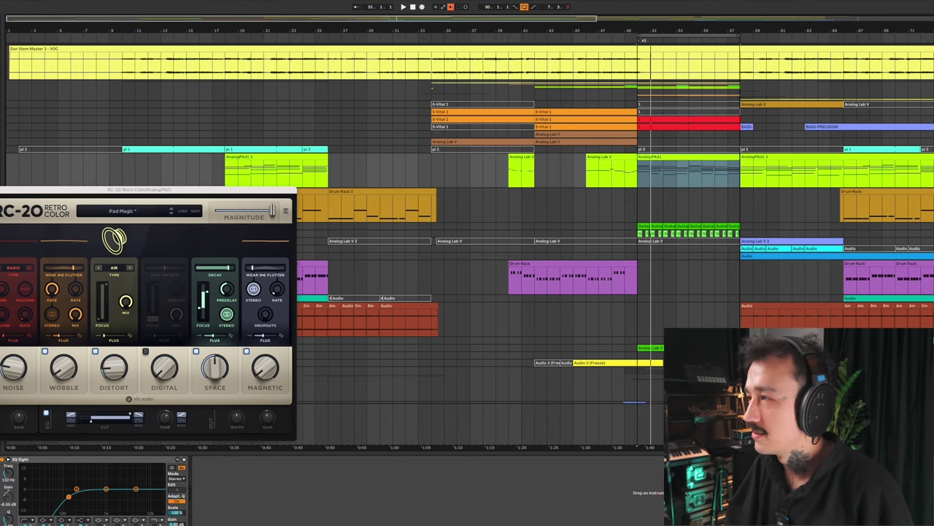
scroll(467, 277, "down", 2)
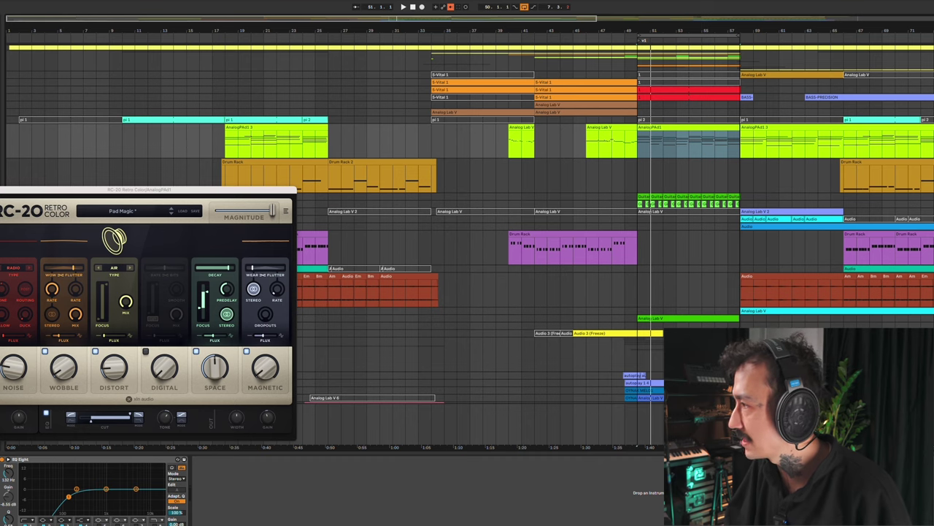
scroll(467, 277, "up", 2)
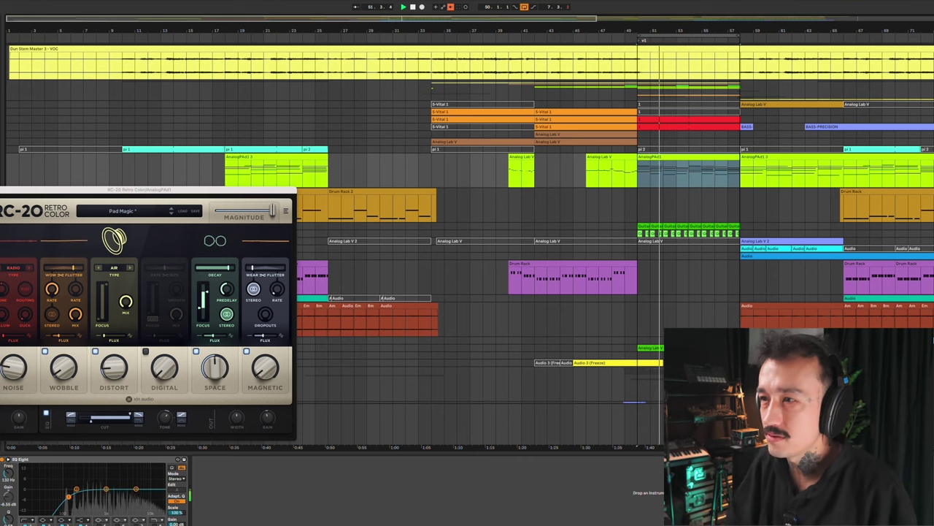
scroll(467, 277, "down", 2)
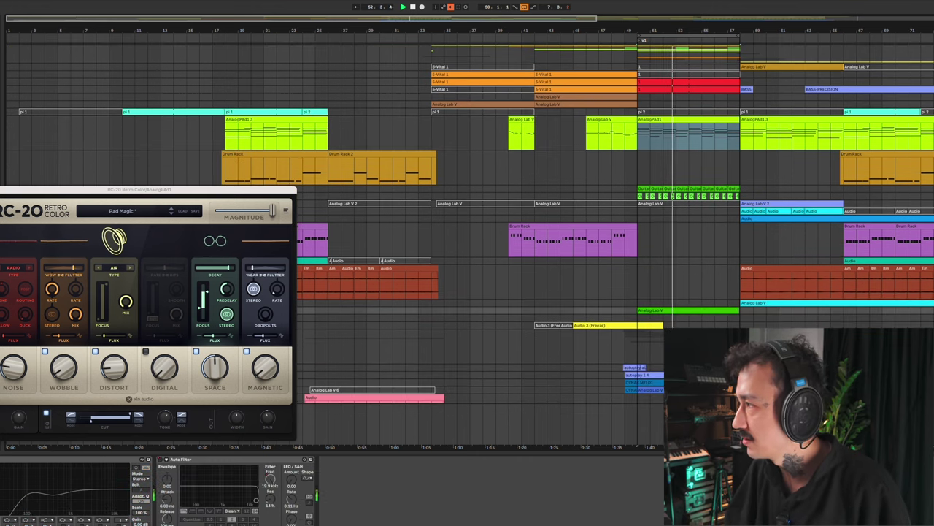
Stop playback, unfold the PAD ZO track and open its Analog Lab V preset Silver Dawn in the synth editor
key("space")
key("u")
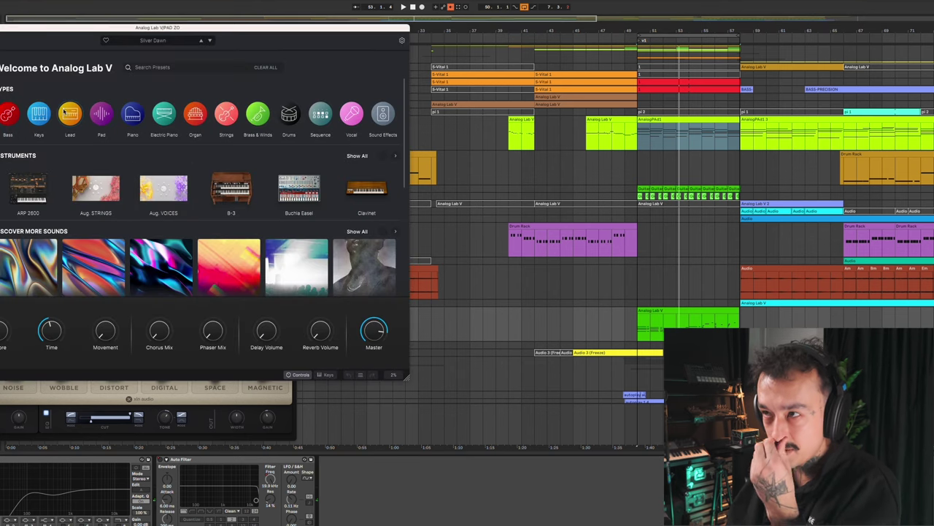
left_click(354, 232)
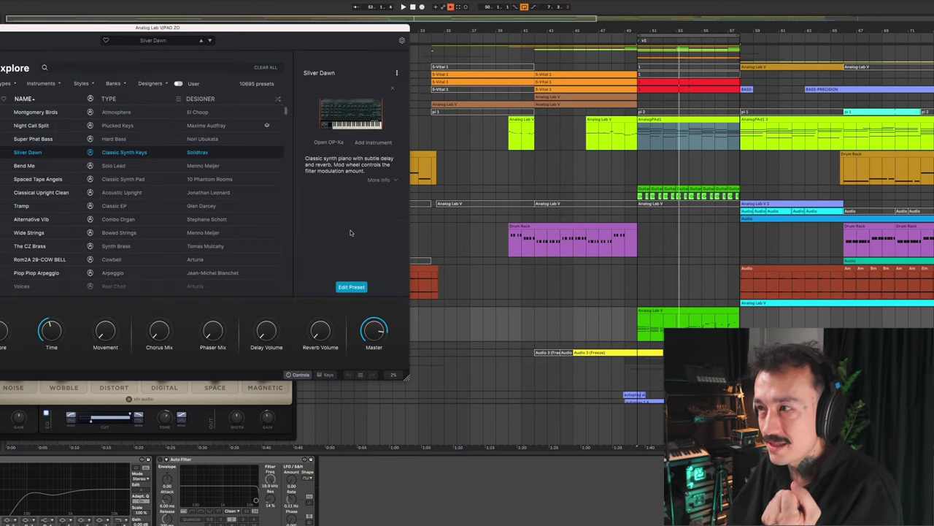
left_click(358, 288)
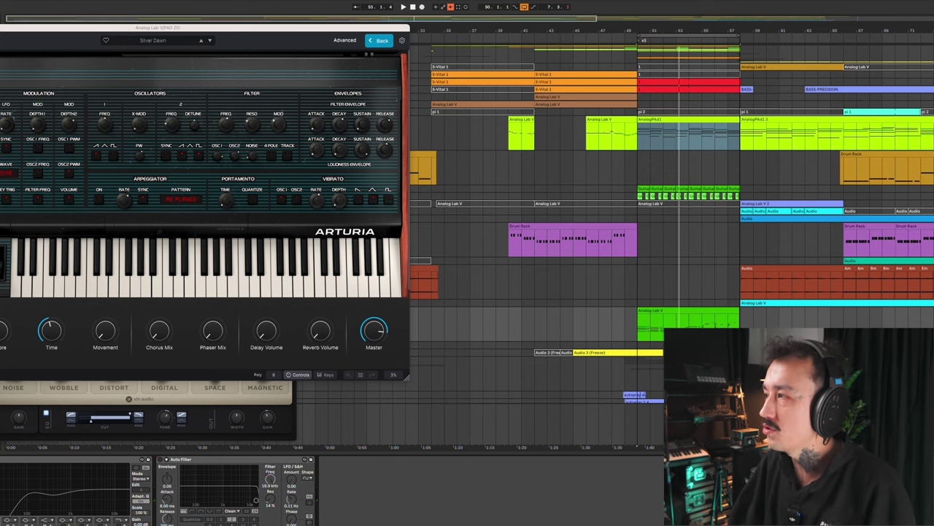
Play the section from bar 50 with the Silver Dawn synth open to hear the green PAD ZO clip
key("space")
scroll(672, 240, "up", 1)
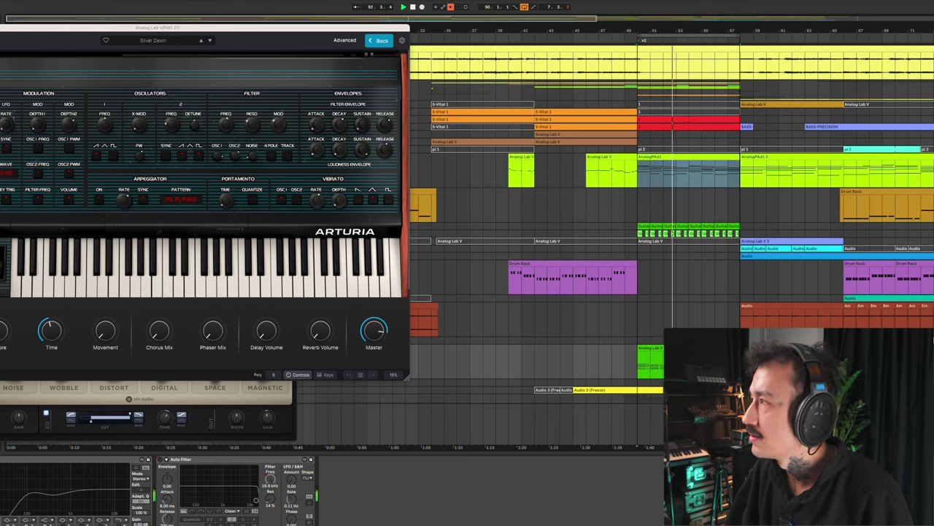
scroll(671, 190, "down", 5)
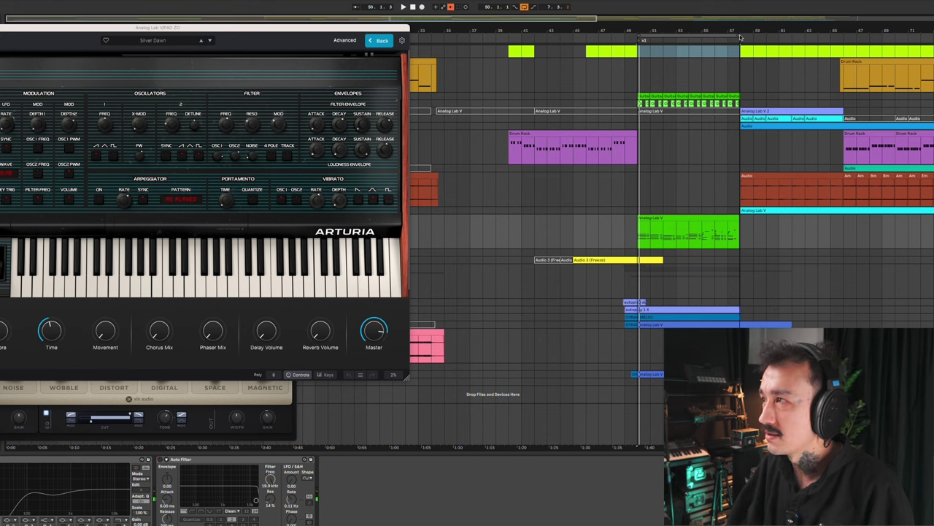
Set the loop to eight bars starting at bar 50 and start playback from there
left_click_drag(736, 34, 735, 36)
left_click(638, 235)
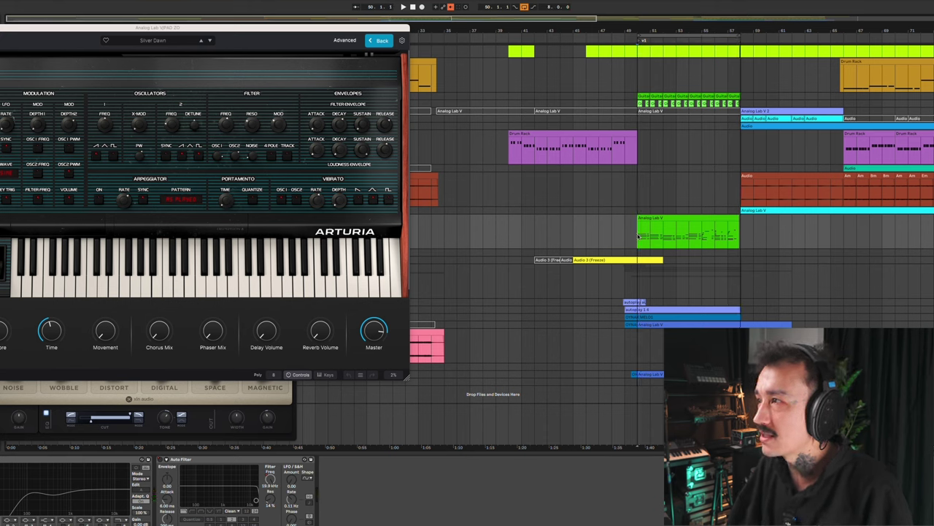
left_click(638, 281)
key("space")
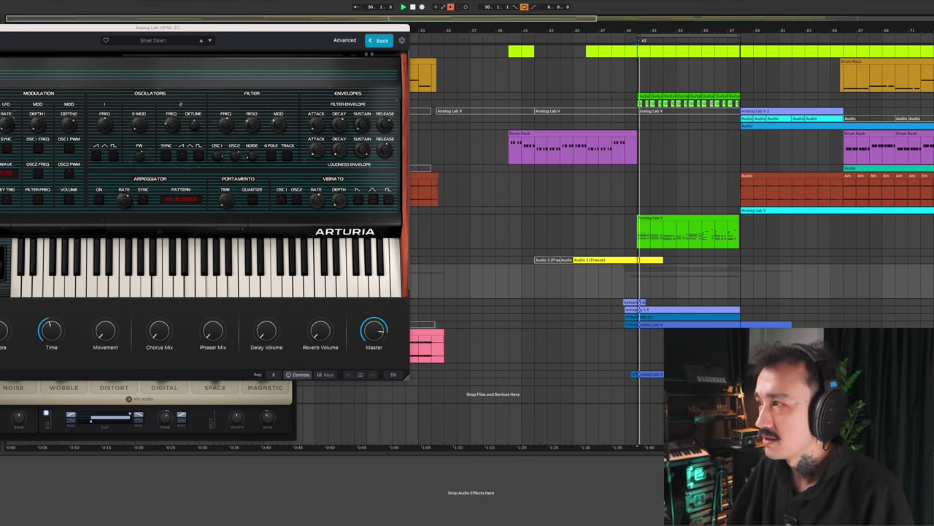
Solo the blue MEL tracks inside the MELODY group while the loop plays
left_click(927, 317)
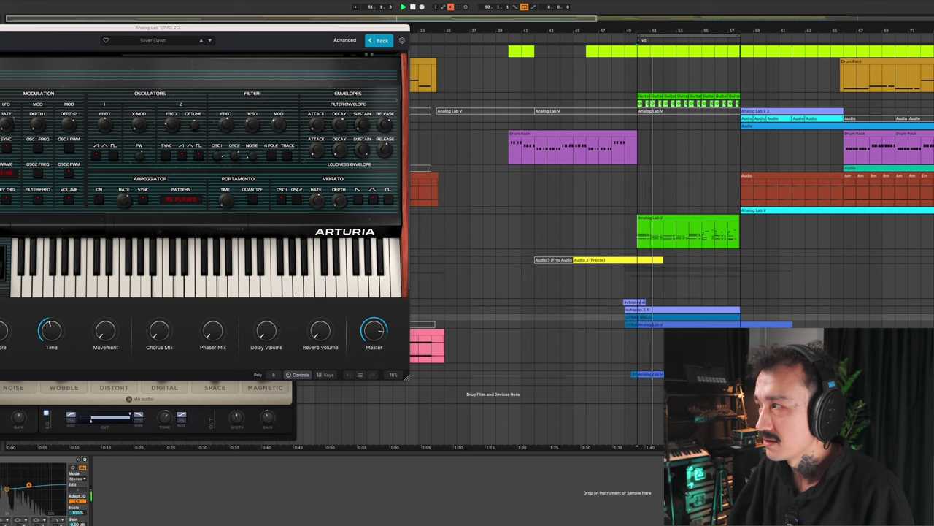
left_click(927, 310)
left_click(928, 301)
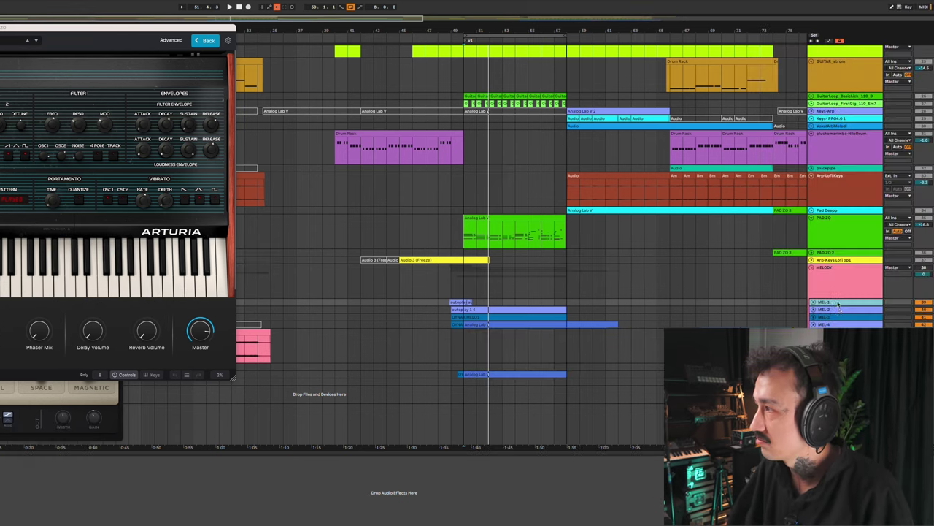
Unfold the MEL-4, MEL-3 and MEL-2 tracks to show the contents of their clips
left_click(840, 311)
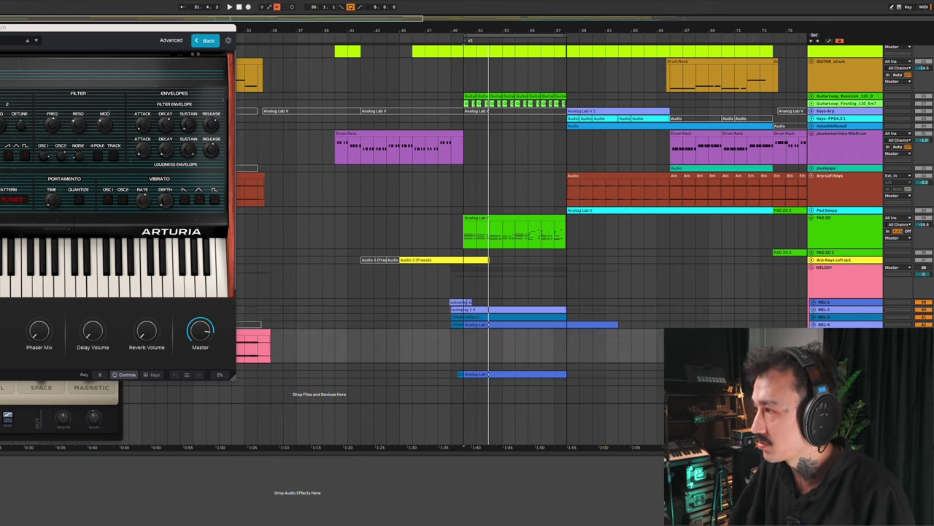
left_click(828, 325)
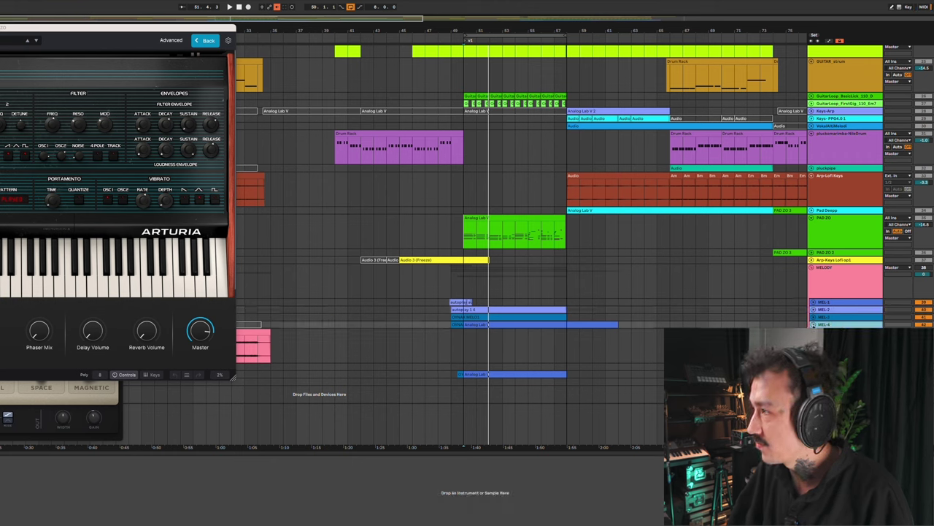
left_click(814, 325)
left_click(813, 317)
left_click(813, 310)
Play the loop with the whole MELODY group soloed and select MEL-2, MEL-3 and MEL-4 in turn to examine them
key("space")
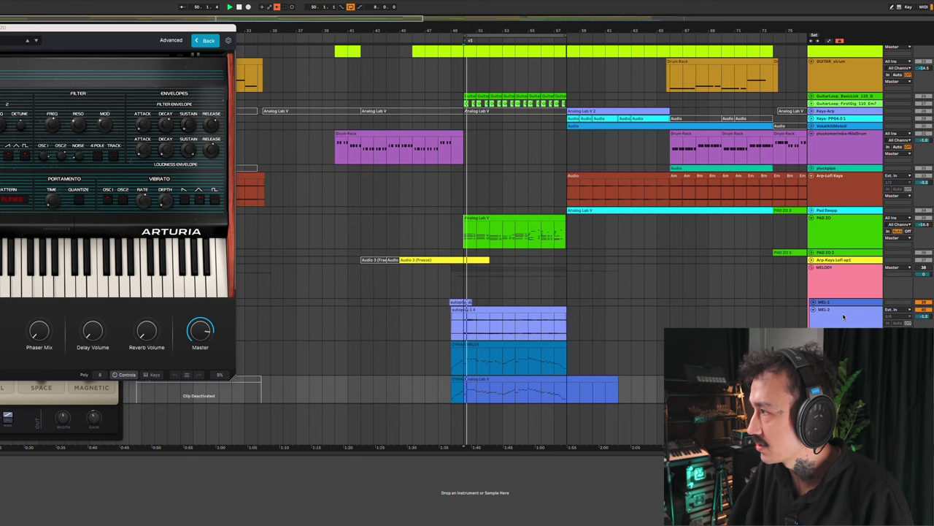
left_click(929, 267)
left_click(862, 331)
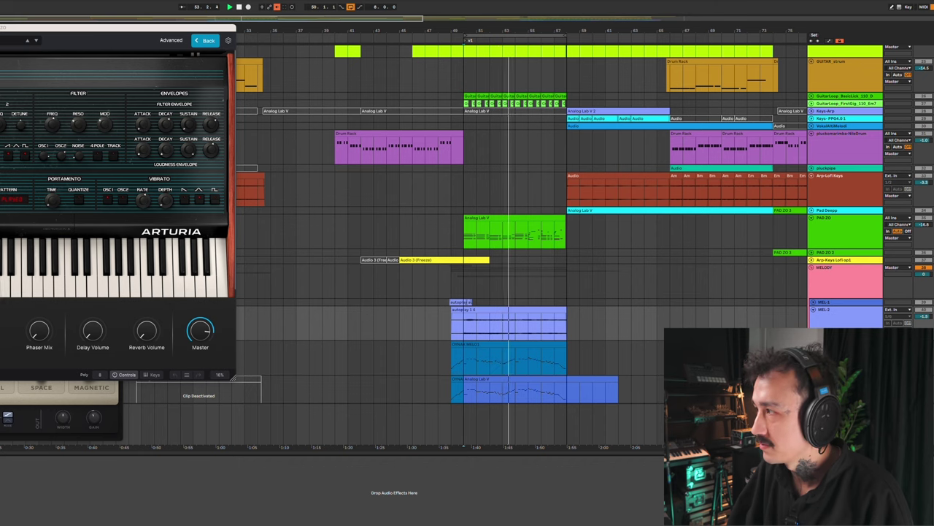
left_click(847, 345)
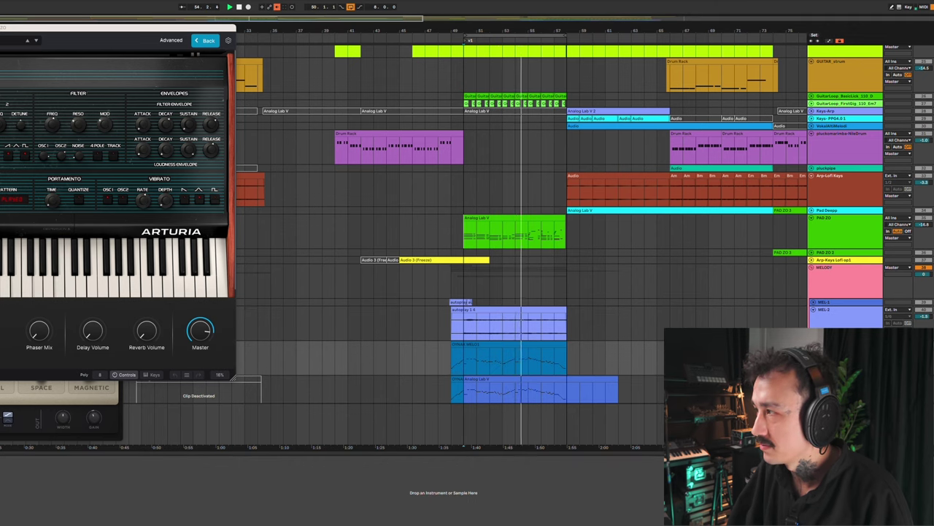
scroll(847, 345, "down", 2)
left_click(846, 347)
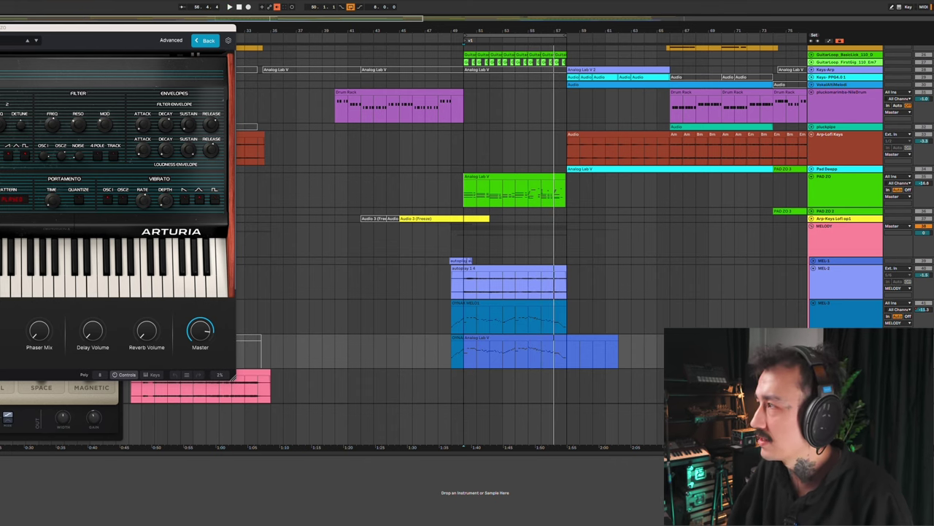
left_click(868, 235)
Move the playback start to bar 58 and play the next section of the arrangement
scroll(523, 219, "up", 3)
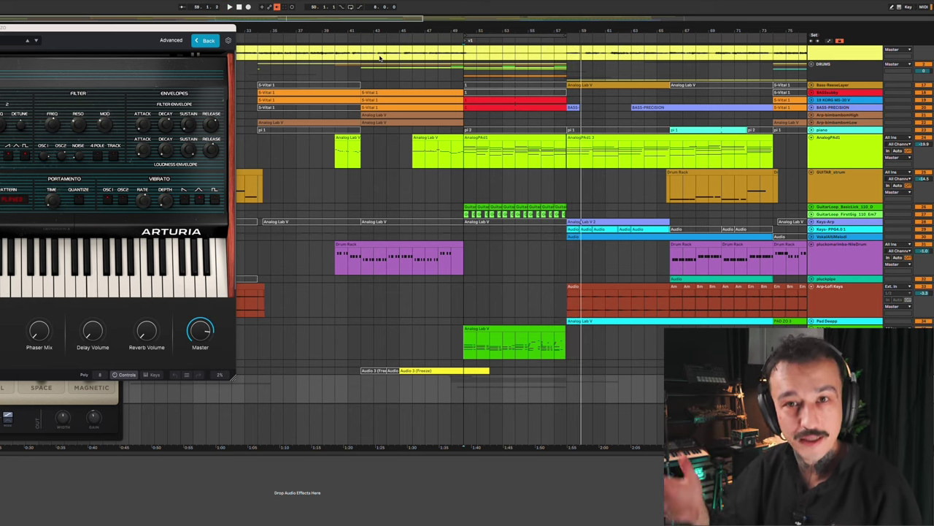
left_click(572, 267)
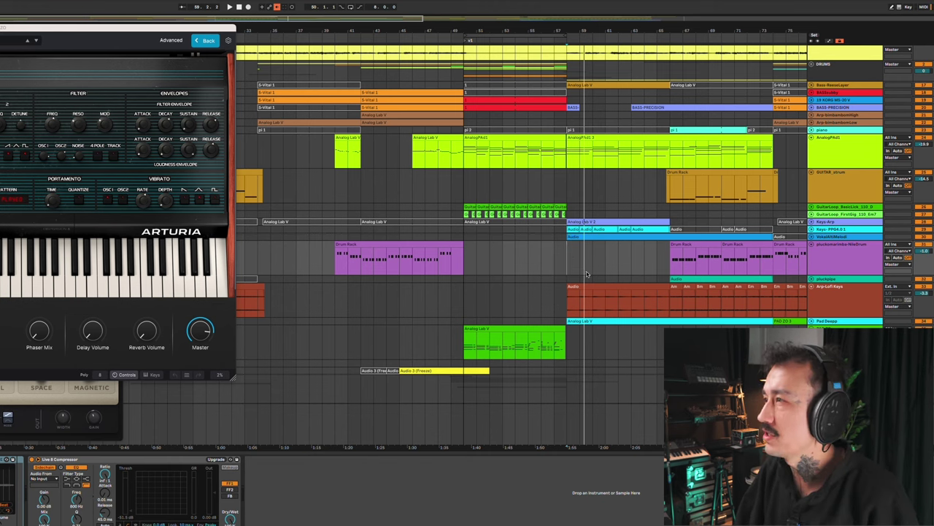
key("space")
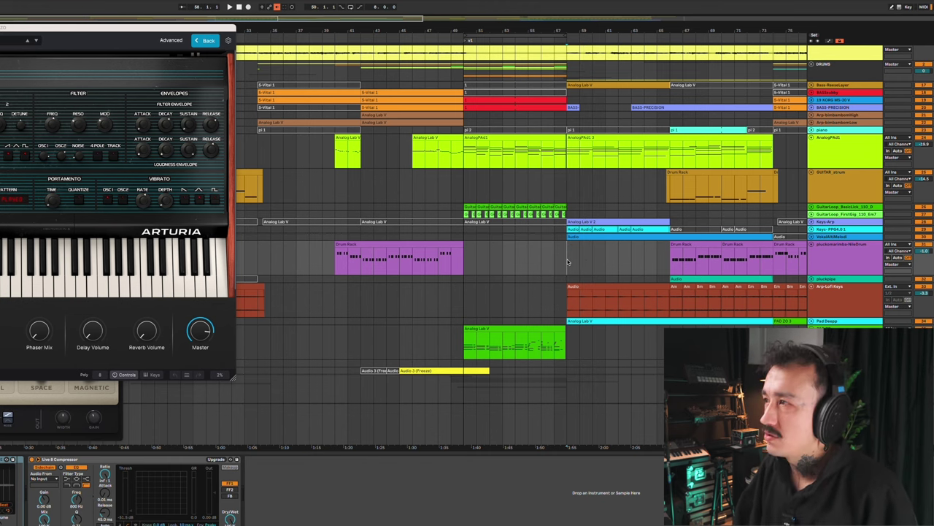
scroll(568, 262, "up", 1)
scroll(635, 57, "right", 8)
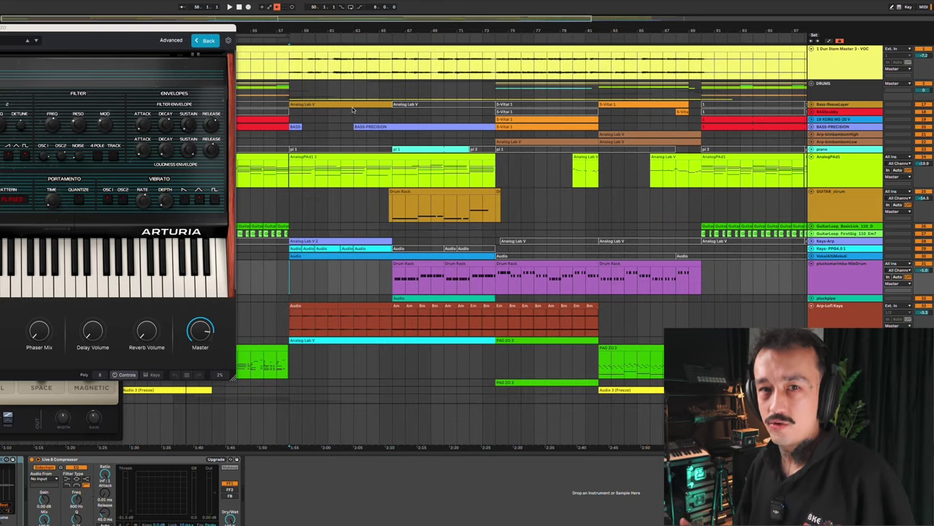
key("space")
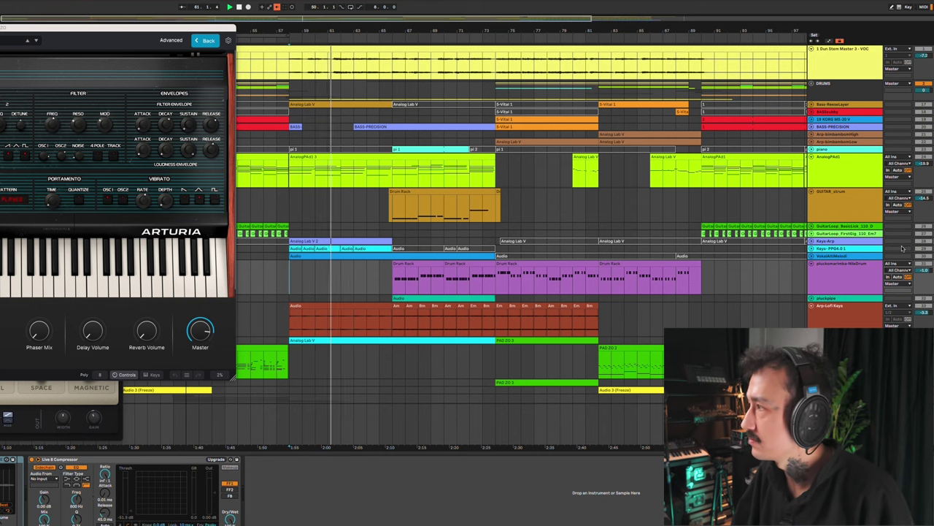
Examine the second GuitarLoop track's device chain and replay the section from bar 58
left_click(855, 234)
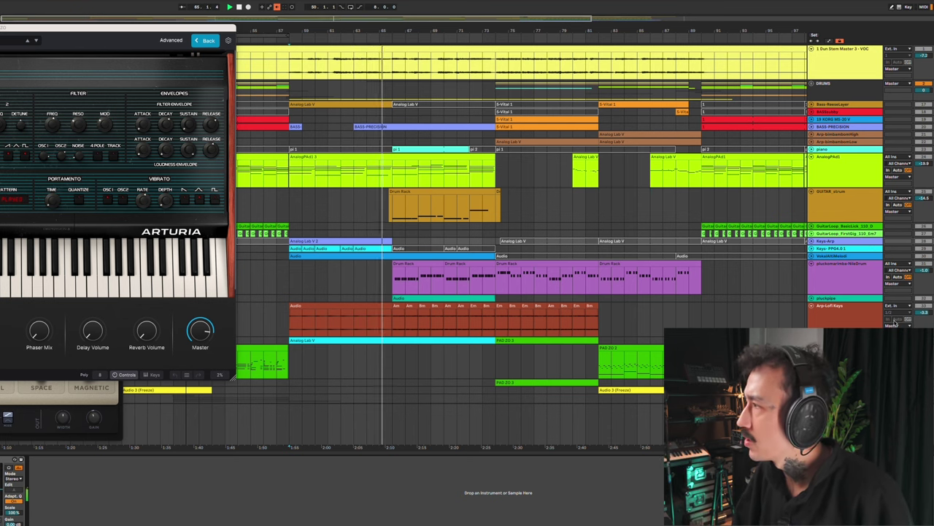
key("space")
key("space")
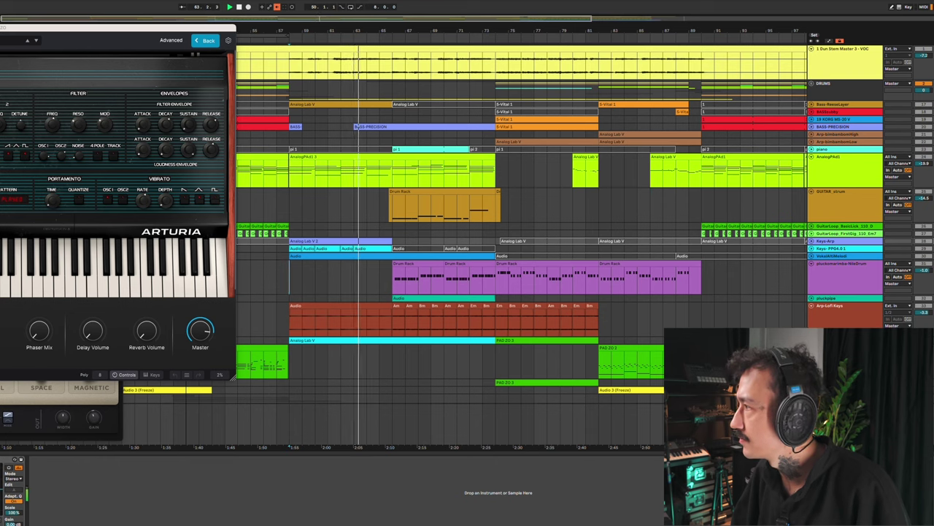
left_click(298, 250)
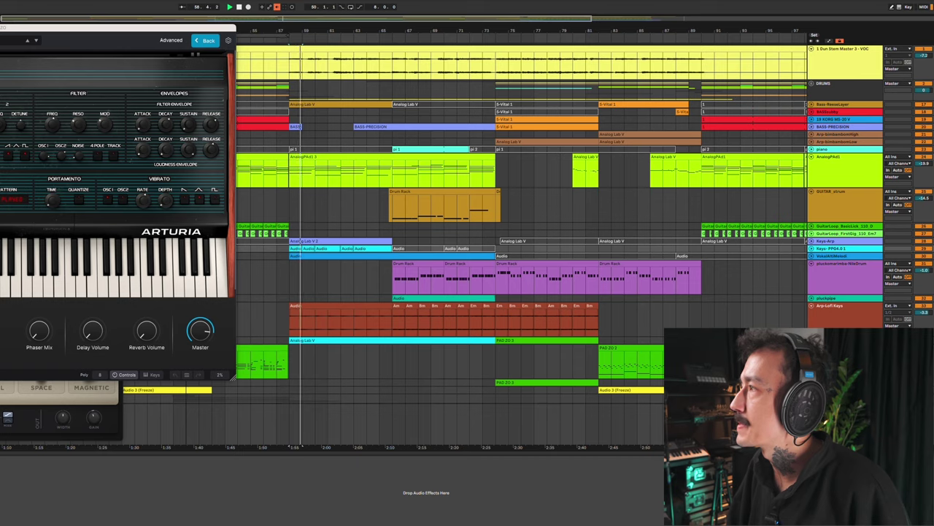
Look through the tracks between the bass layers and the MELODY group to see which parts play in the section from bar 58
scroll(891, 297, "down", 10)
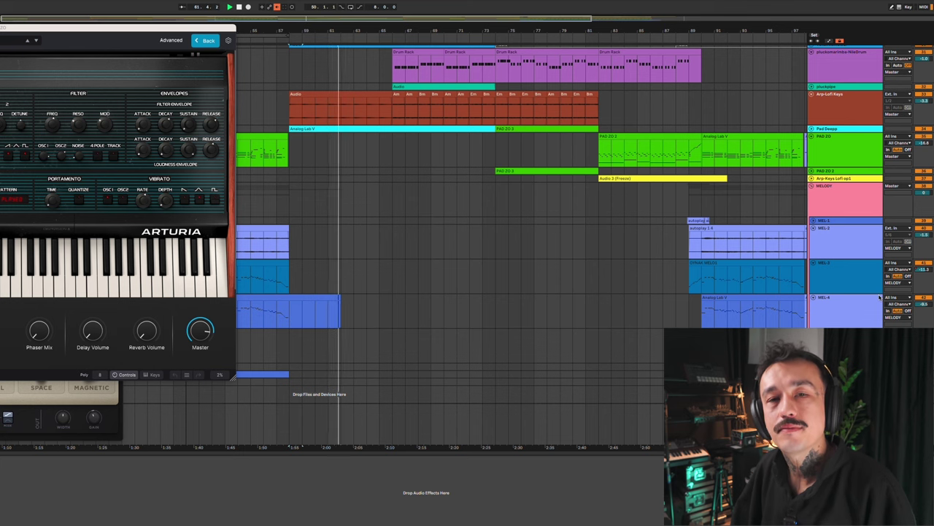
scroll(880, 297, "up", 10)
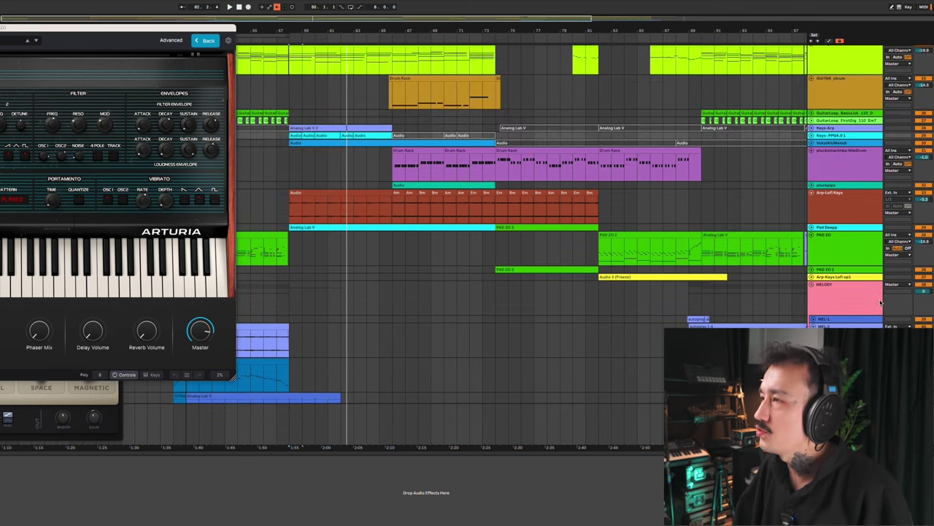
scroll(928, 202, "down", 5)
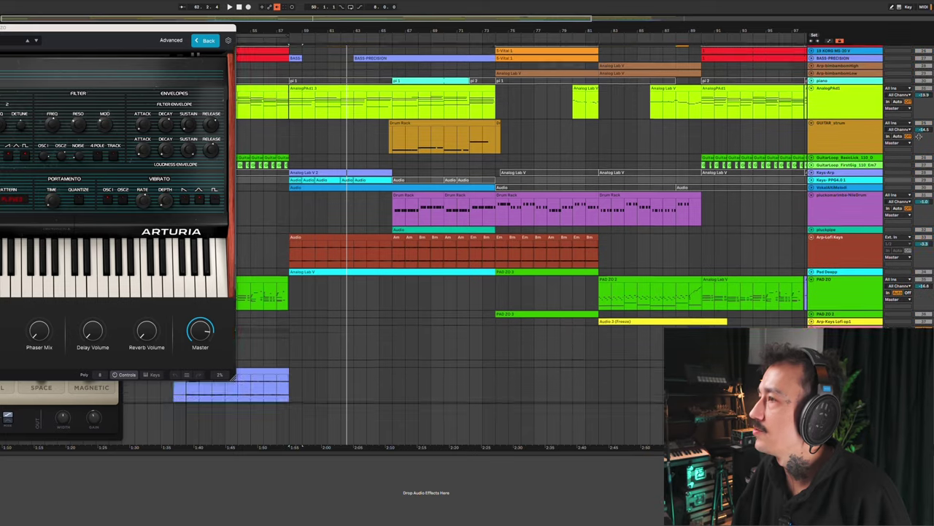
scroll(832, 263, "down", 5)
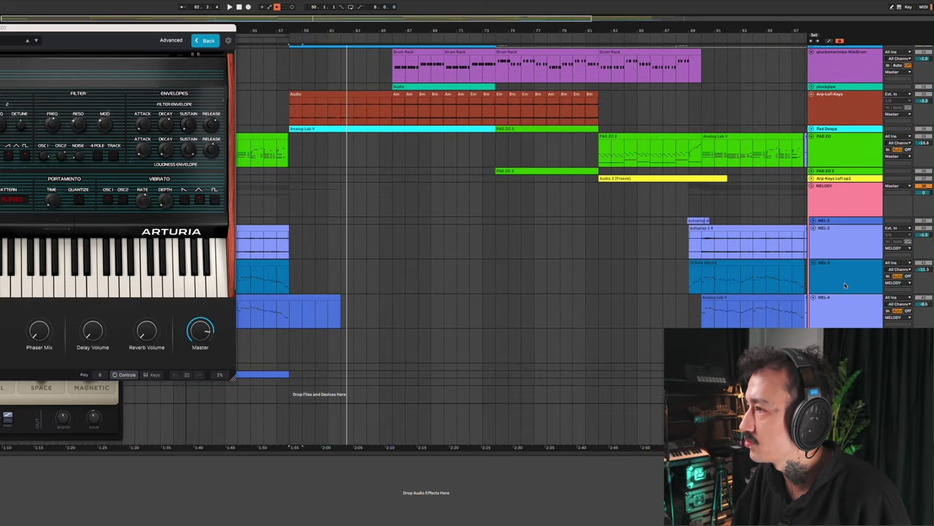
scroll(849, 280, "up", 2)
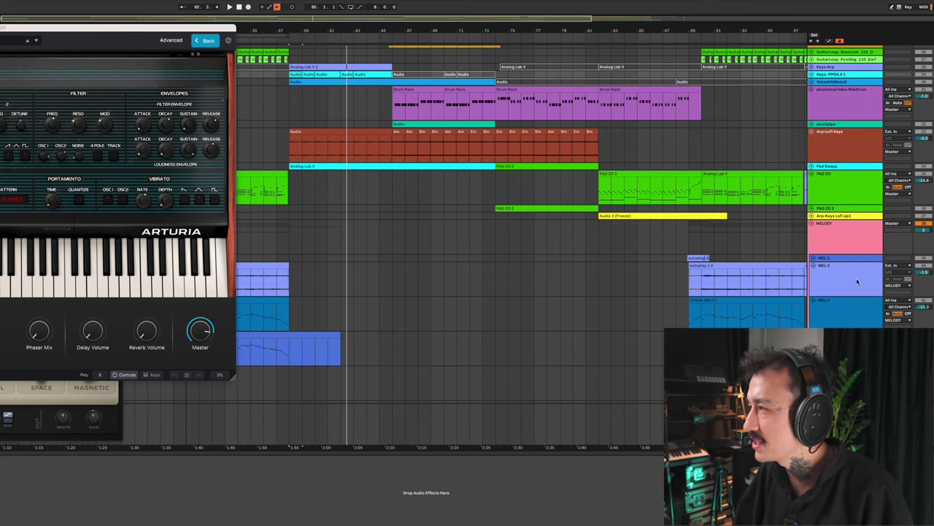
scroll(855, 286, "down", 2)
scroll(854, 286, "up", 8)
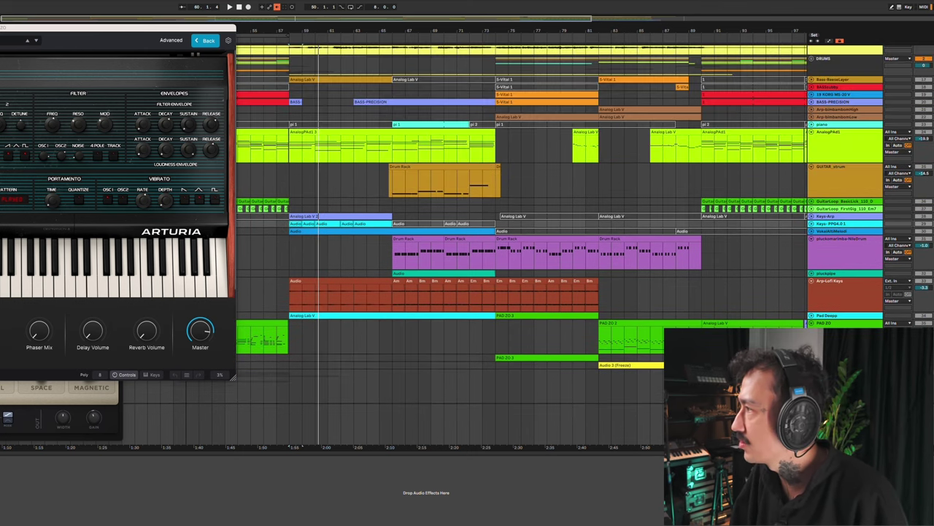
Play the section from bar 58 and expand the VokalAltMelodi and Keys-Arp tracks to examine their clips
key("space")
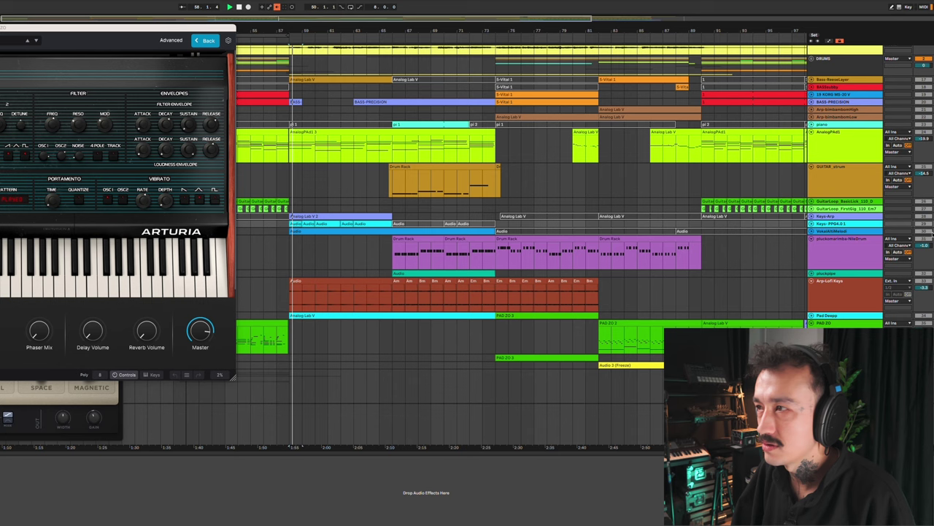
left_click(811, 231)
left_click(832, 235)
left_click_drag(926, 240, 926, 239)
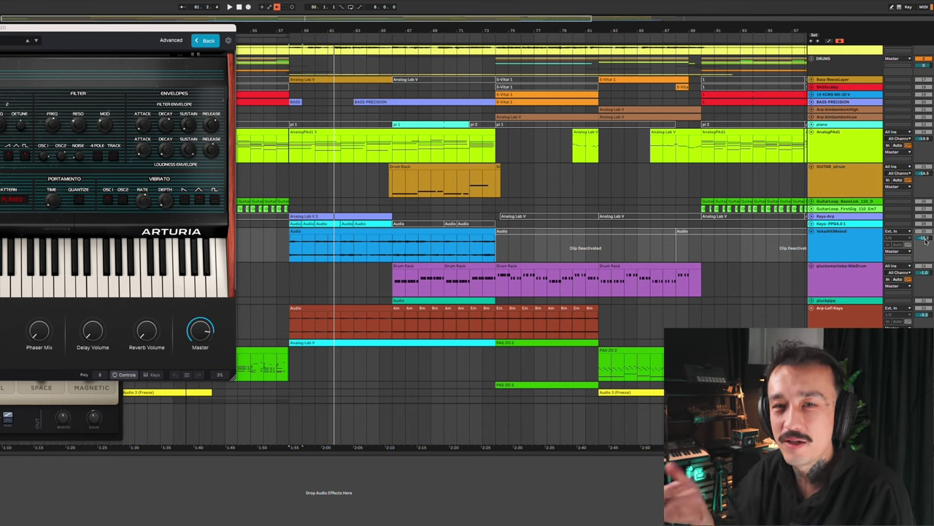
left_click(825, 239)
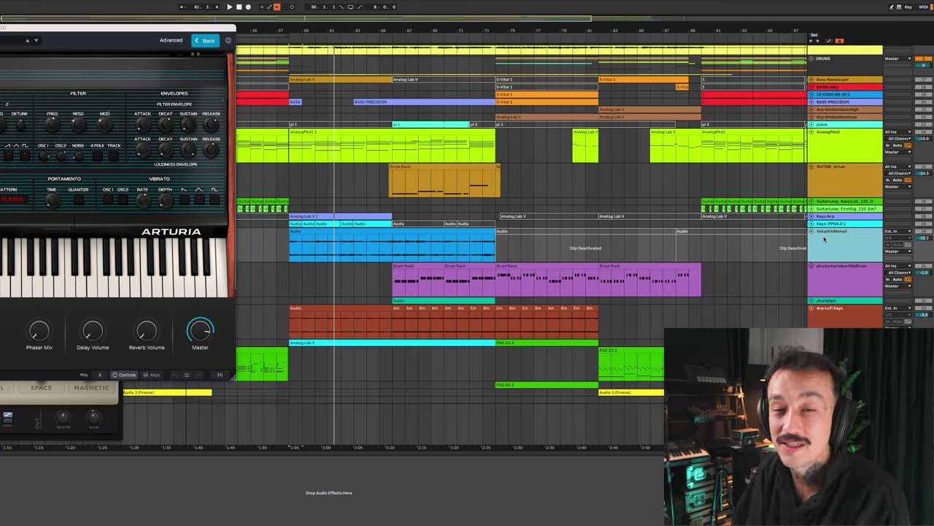
key("space")
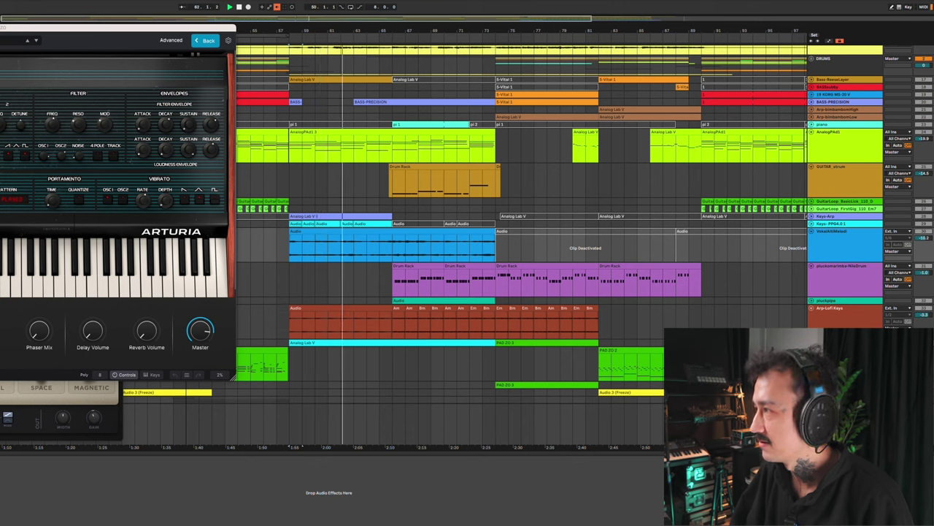
left_click(811, 216)
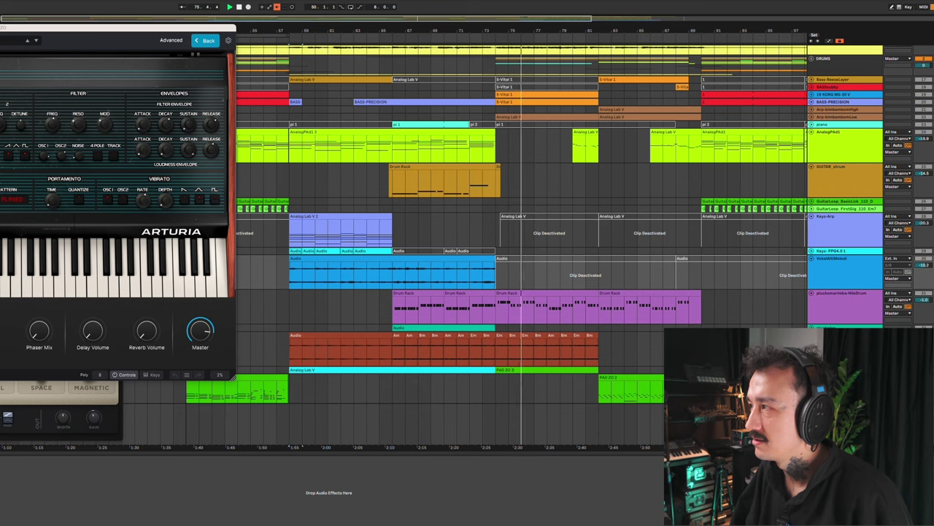
Play the arrangement from bar 74 and expand the PAD ZO 2 track to examine its clip and effects
scroll(758, 298, "up", 1)
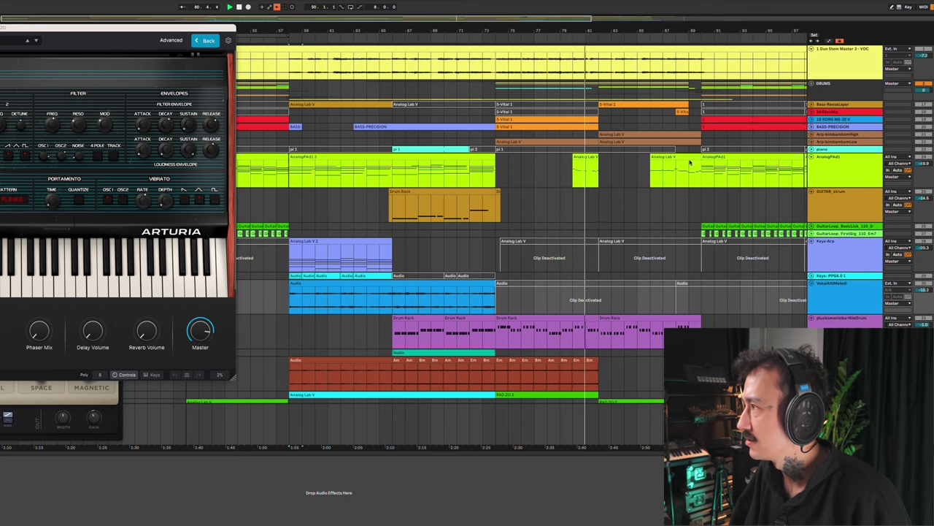
left_click(556, 146)
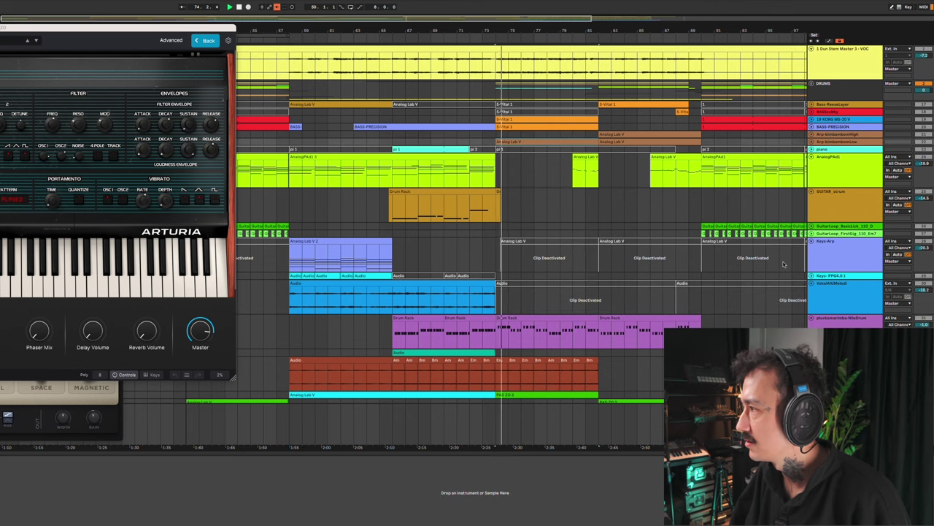
scroll(793, 232, "down", 5)
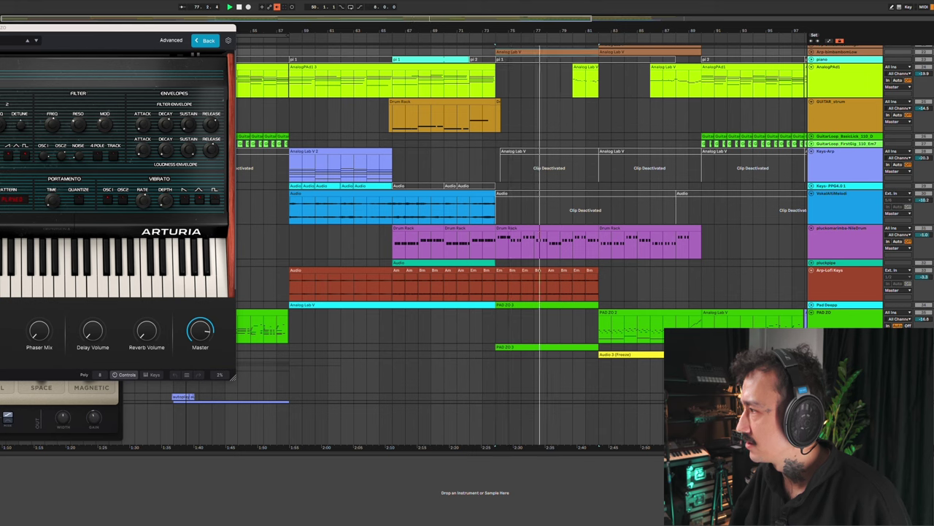
left_click(829, 347)
left_click(811, 346)
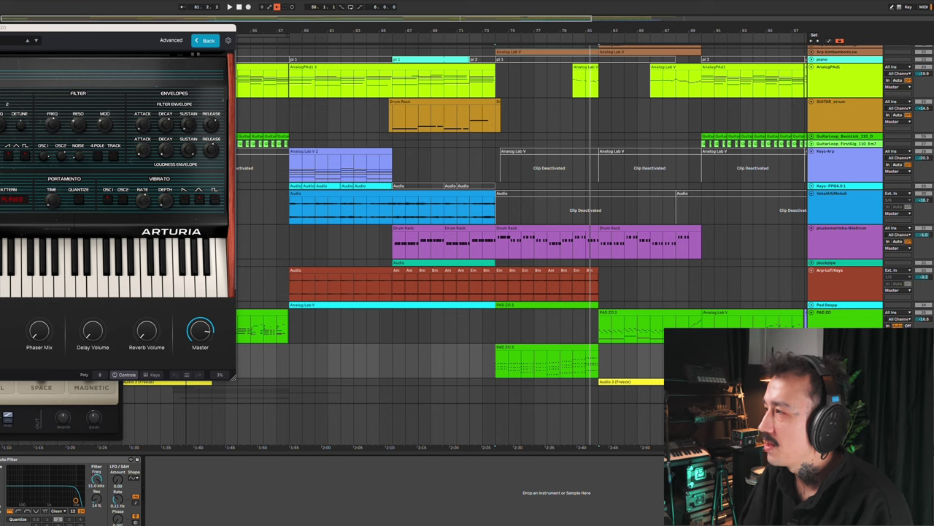
key("space")
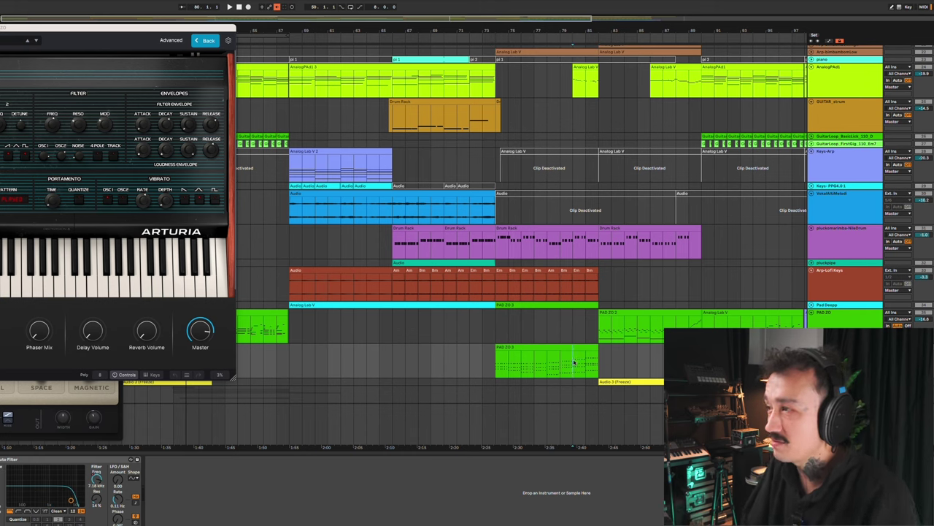
Listen to the start of the section at bar 82, look ahead in the arrangement and close both floating plugin windows
key("space")
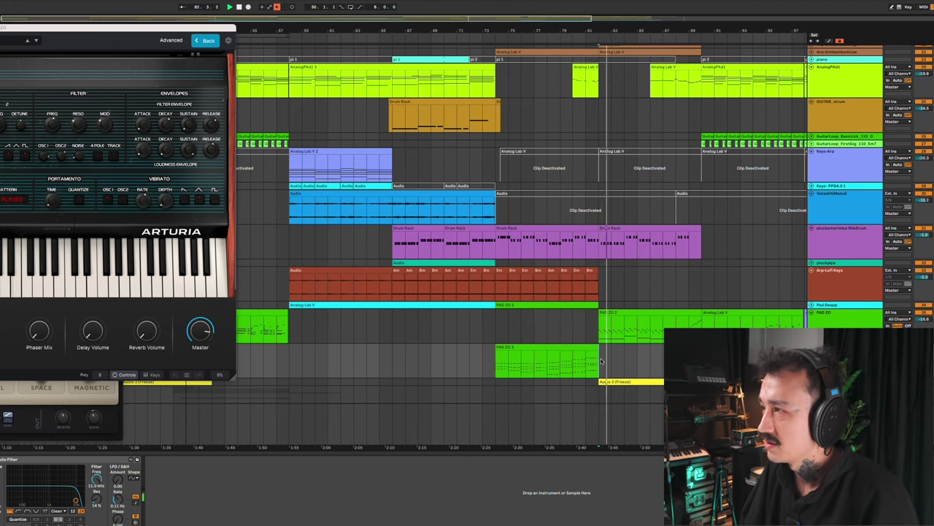
scroll(602, 365, "up", 3)
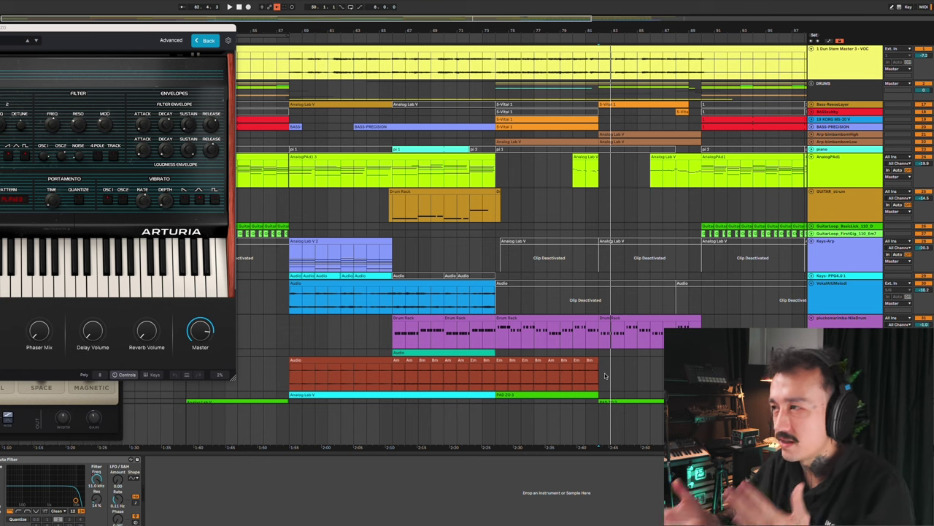
scroll(604, 375, "down", 1)
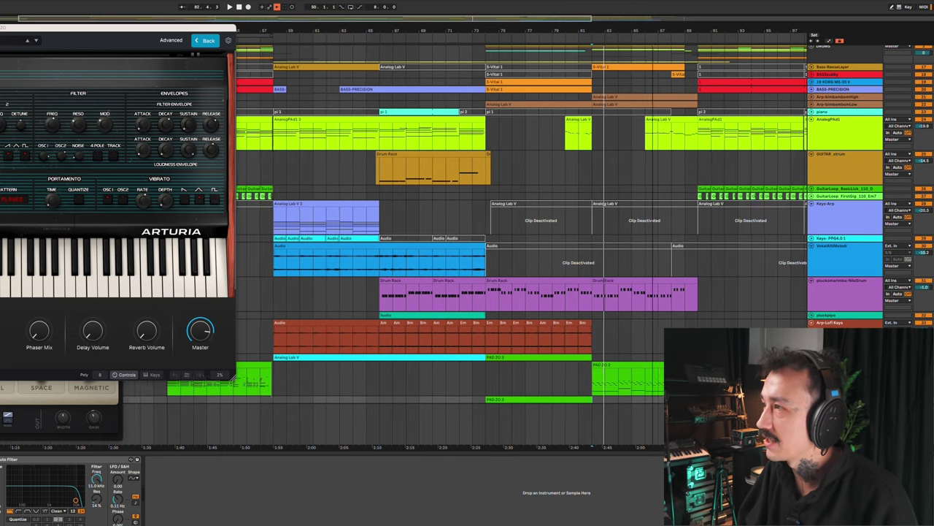
scroll(512, 177, "right", 3)
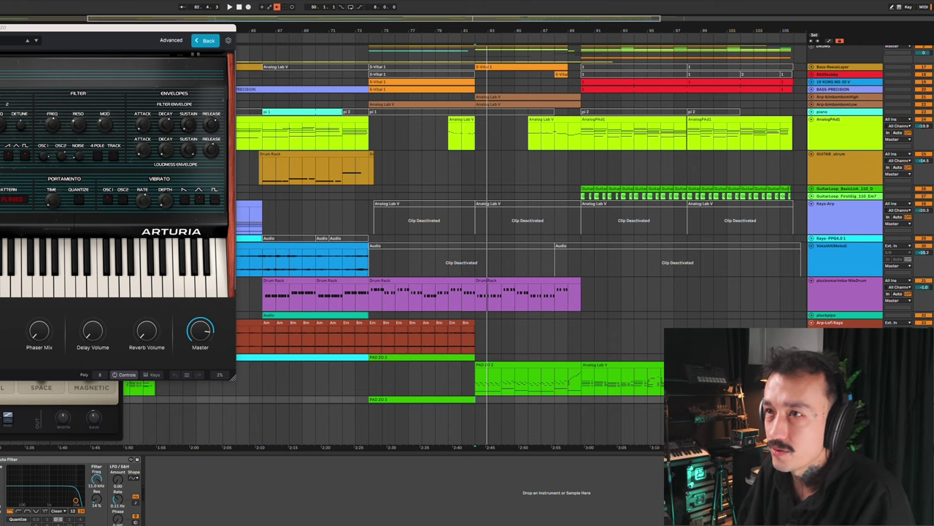
key("super+w")
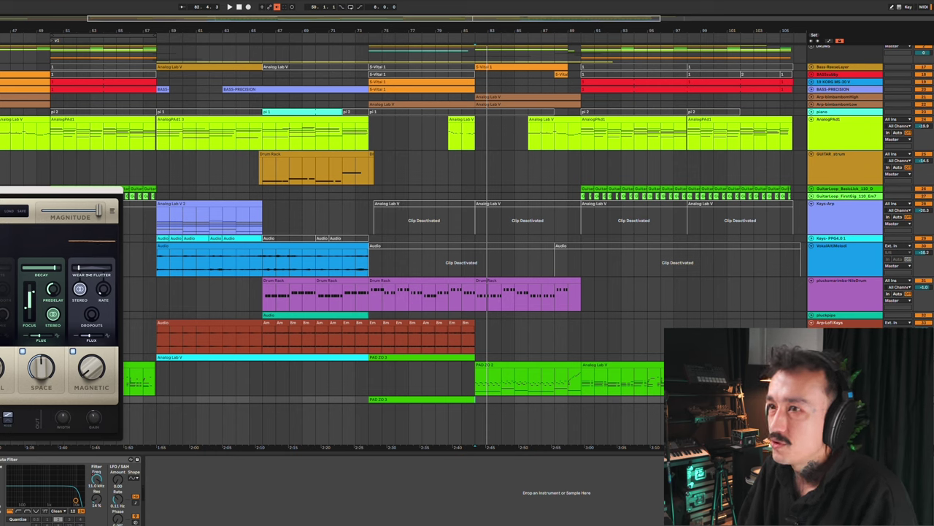
key("super+w")
Replay the section from bar 82 and continue listening from bar 86 while looking over the tracks
key("space")
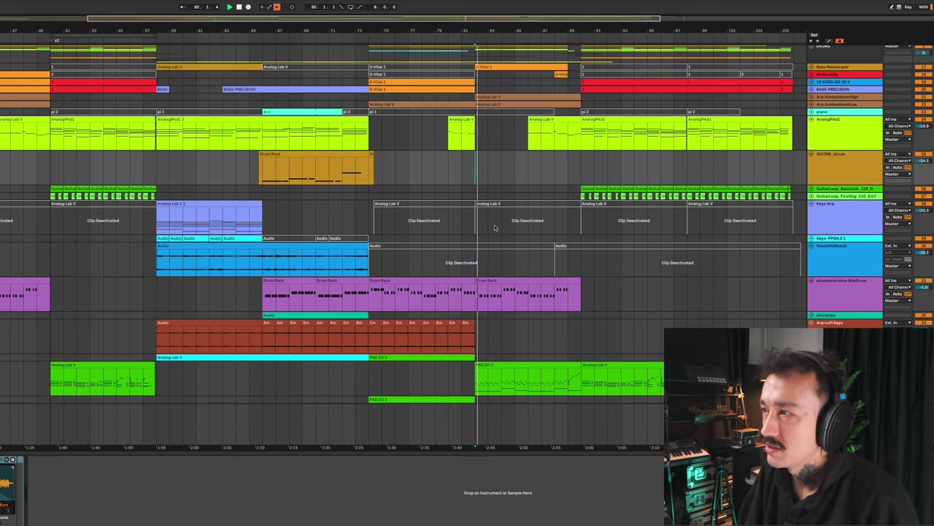
scroll(542, 315, "down", 1)
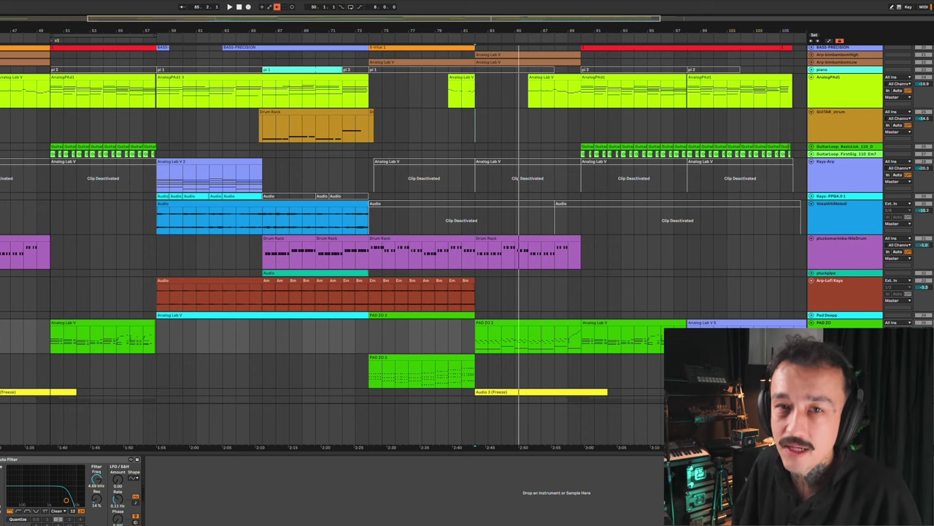
key("space")
left_click(541, 301)
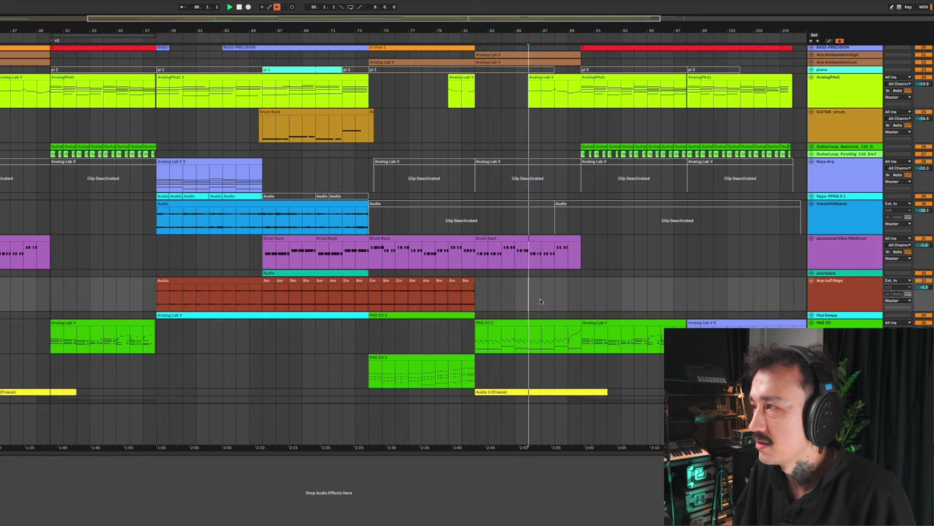
scroll(574, 304, "up", 3)
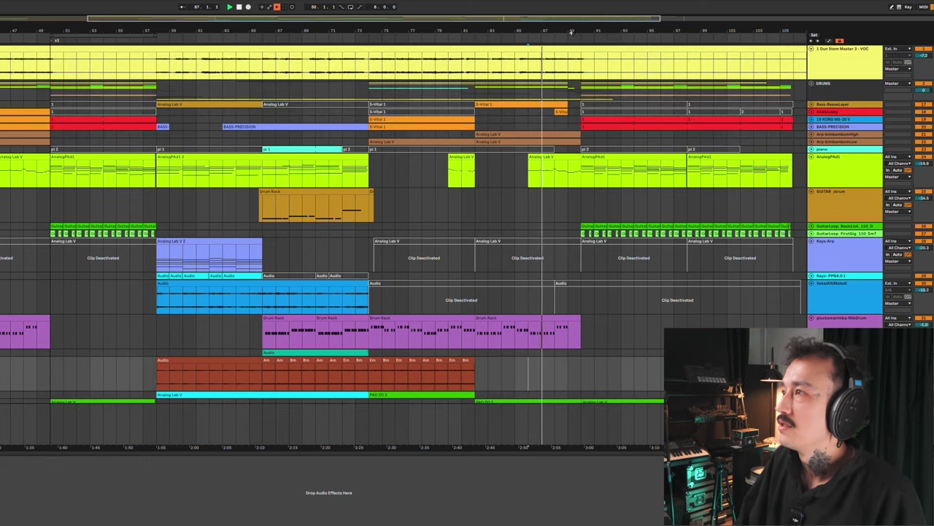
Zoom in on the transition into bar 90, play it from bar 89 and look at the MELODY group's entrance
key("plus")
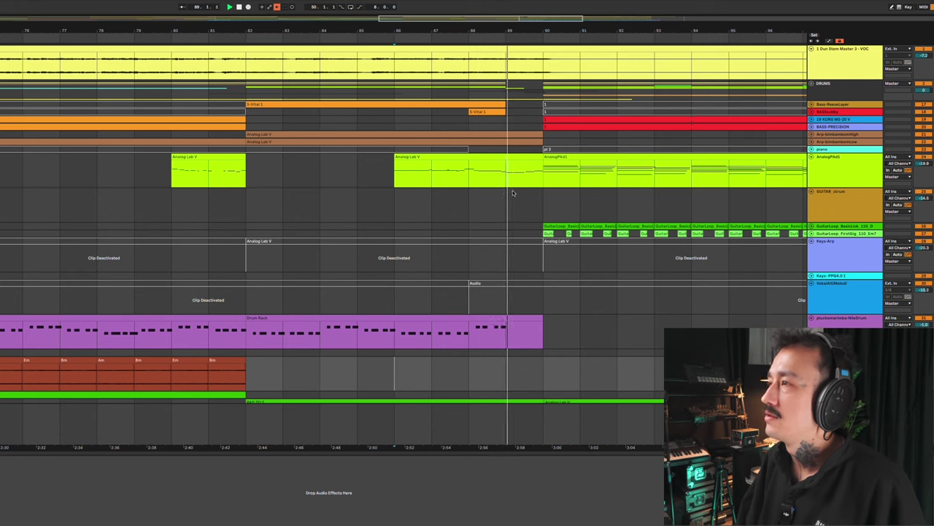
left_click(503, 213)
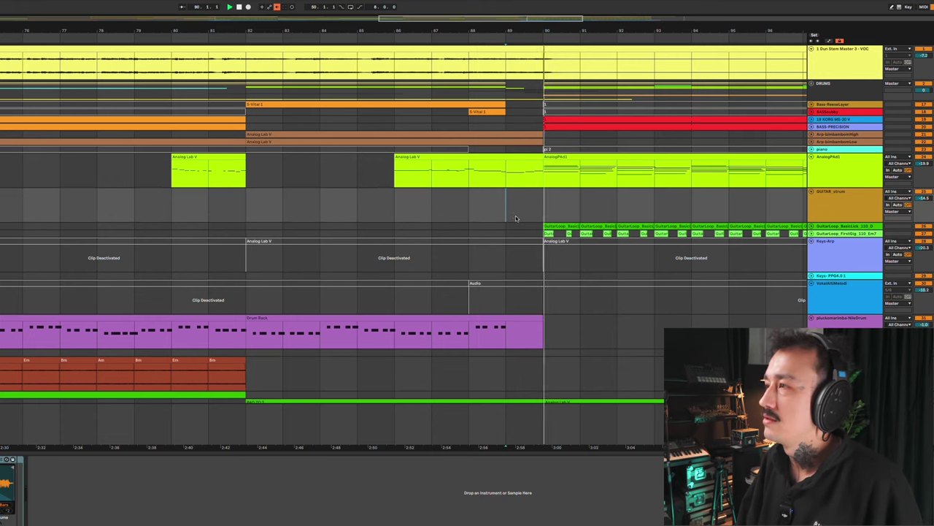
scroll(542, 256, "down", 10)
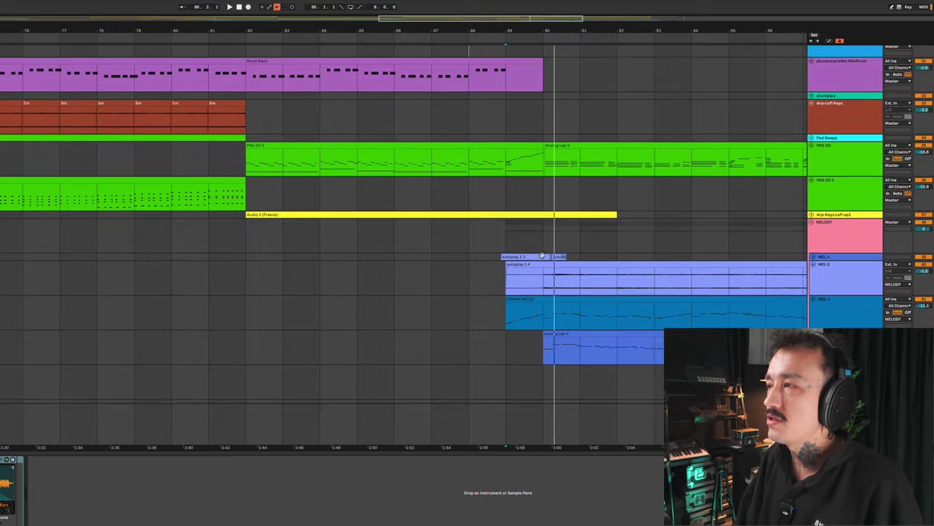
scroll(542, 256, "down", 1)
key("space")
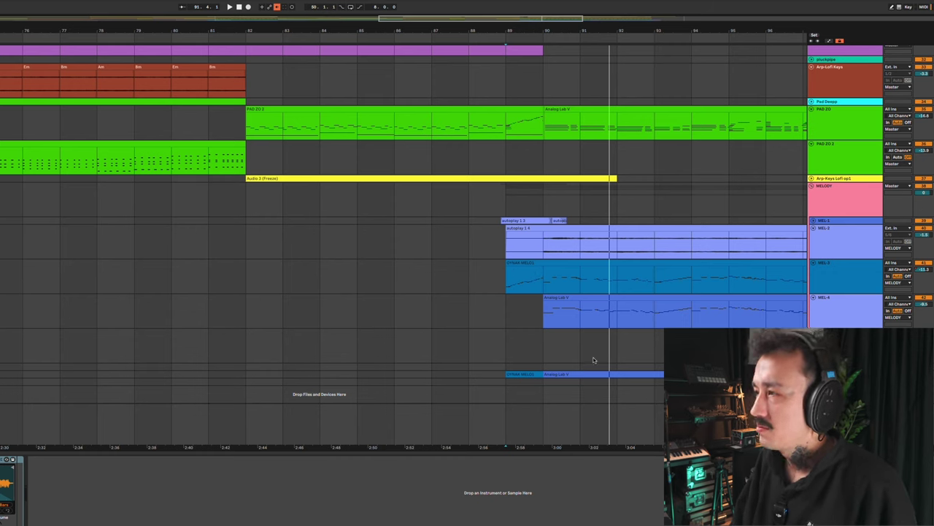
Replay the melody's lead-in from bar 88 and again from bar 89, where the MEL-3 clip begins
left_click(475, 291)
key("space")
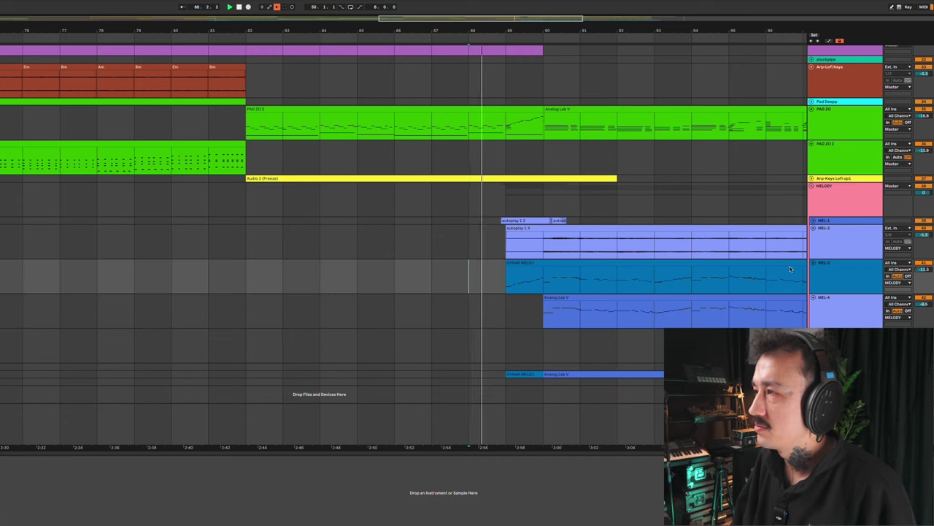
scroll(511, 321, "up", 1)
key("space")
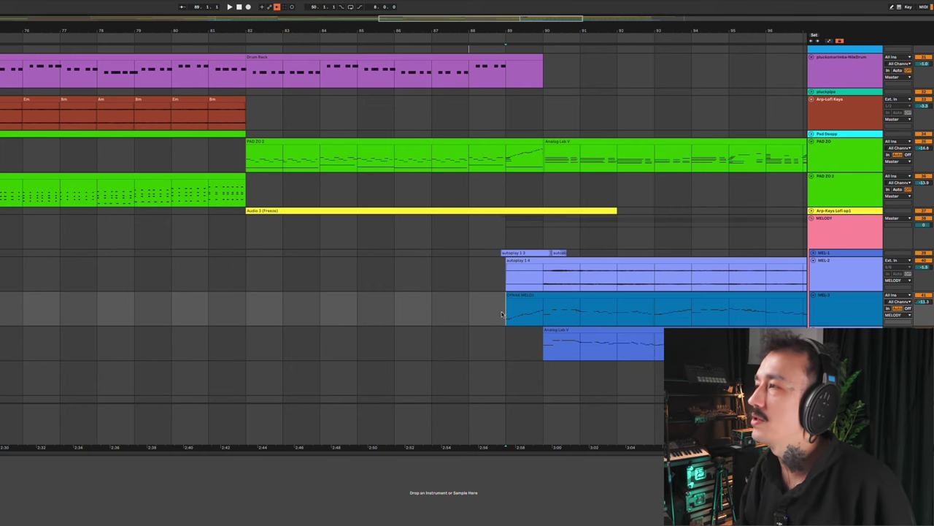
key("space")
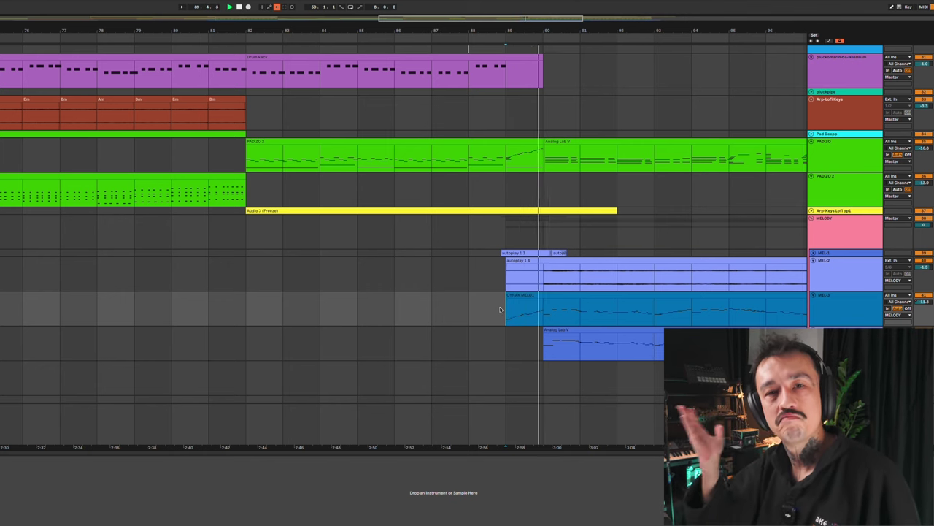
Listen again from bar 89 and look through the tracks between the drums and the MELODY group
scroll(924, 83, "up", 5)
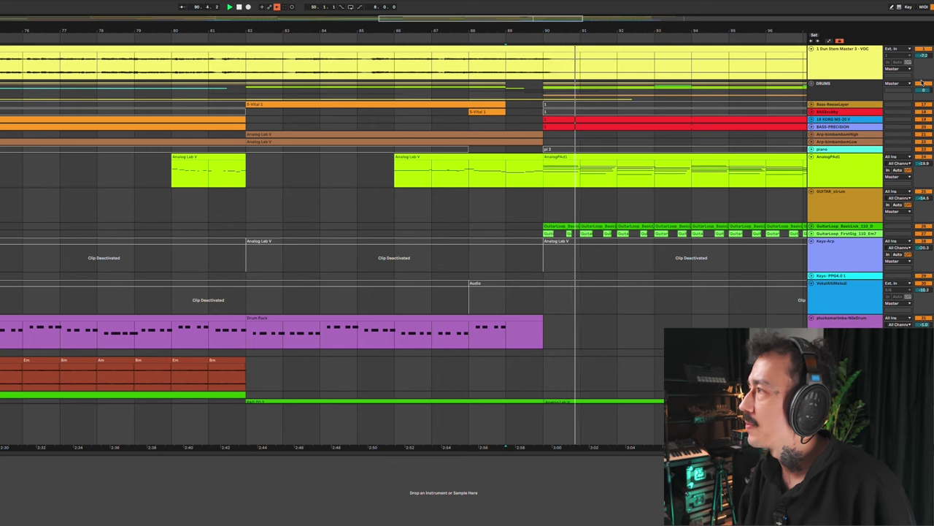
key("space")
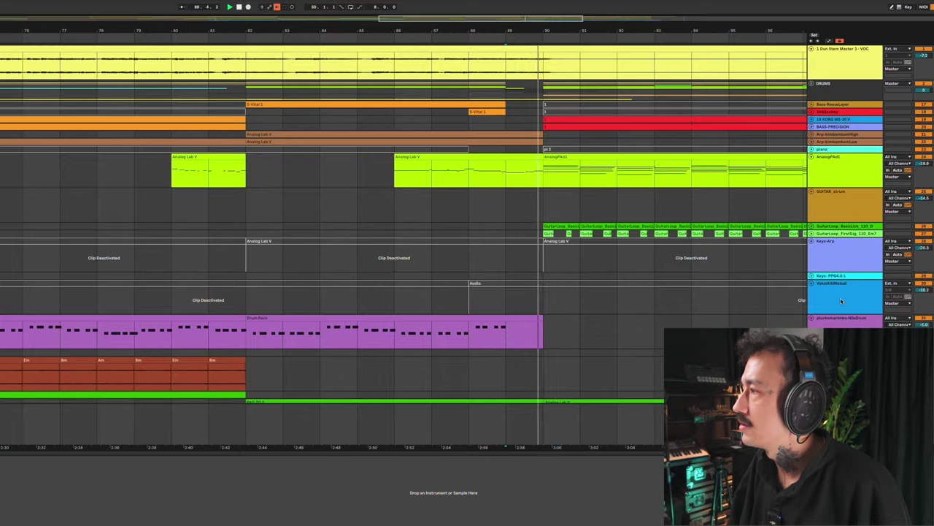
scroll(841, 300, "down", 5)
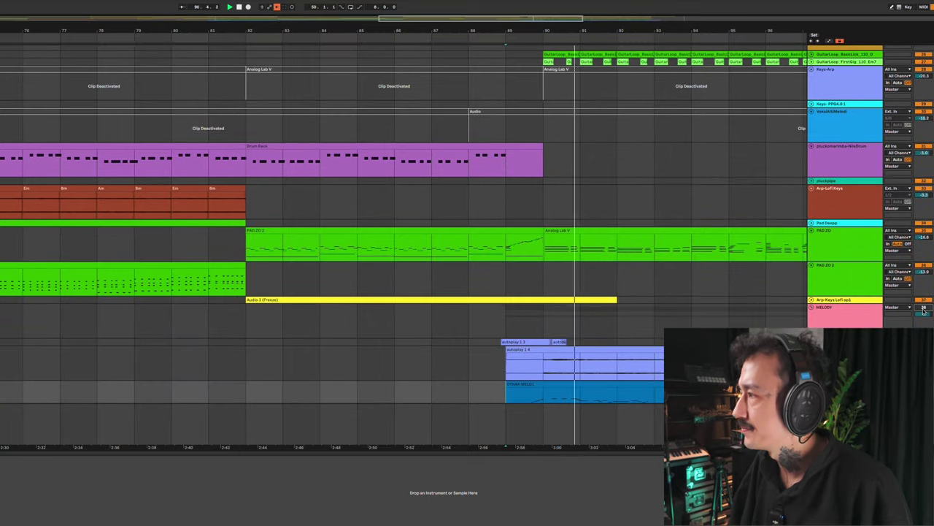
scroll(907, 310, "up", 2)
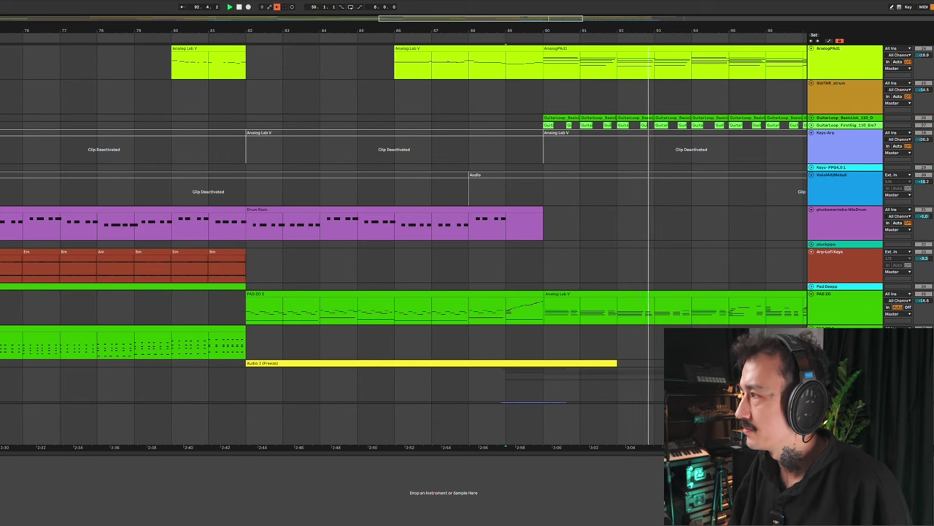
scroll(919, 298, "up", 3)
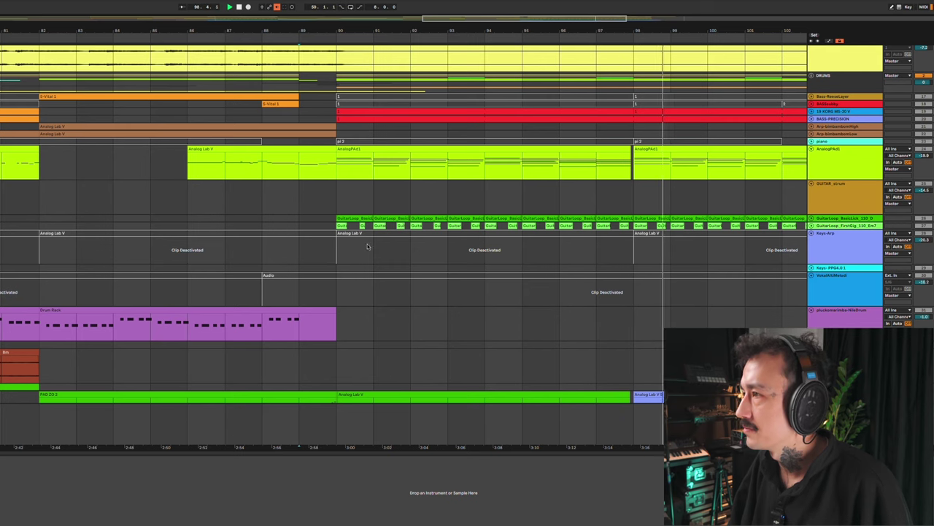
Play the section from bar 90 and look through the tracks down to the MELODY group
left_click(378, 266)
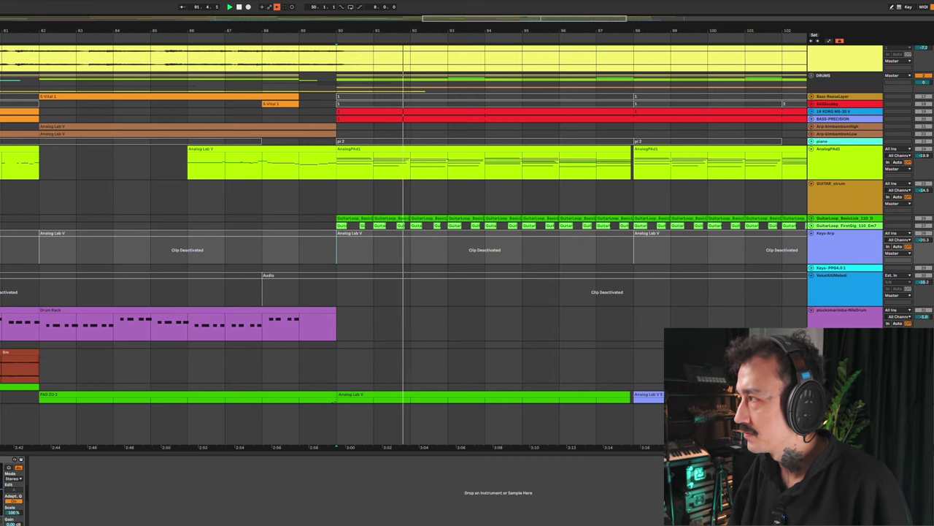
scroll(931, 310, "down", 3)
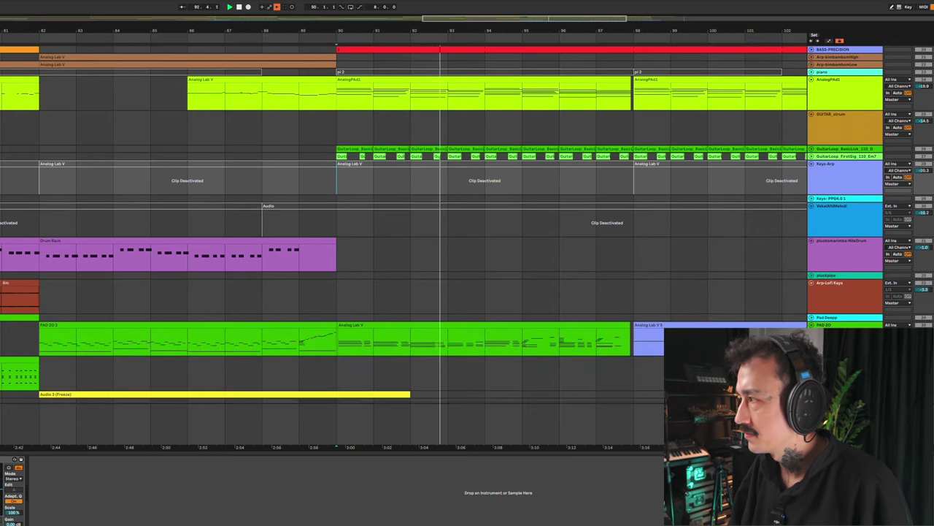
scroll(931, 310, "down", 2)
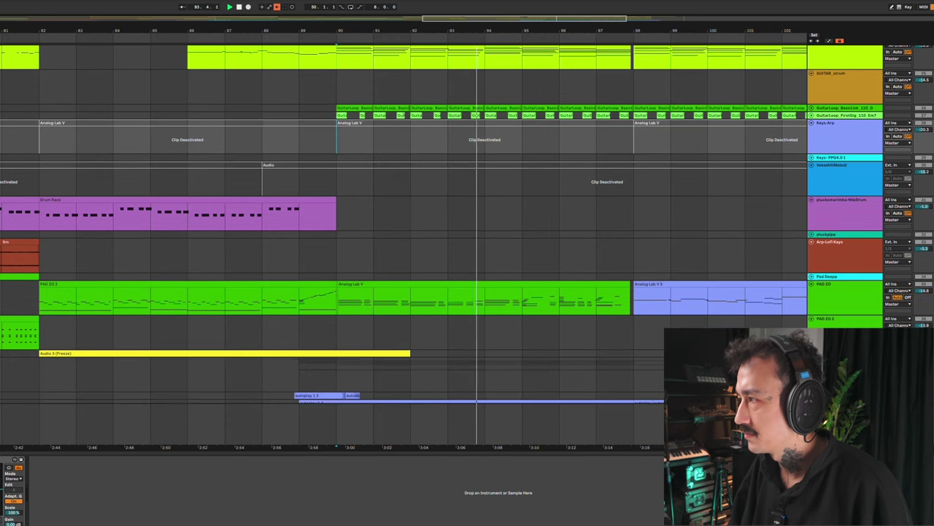
scroll(931, 310, "down", 2)
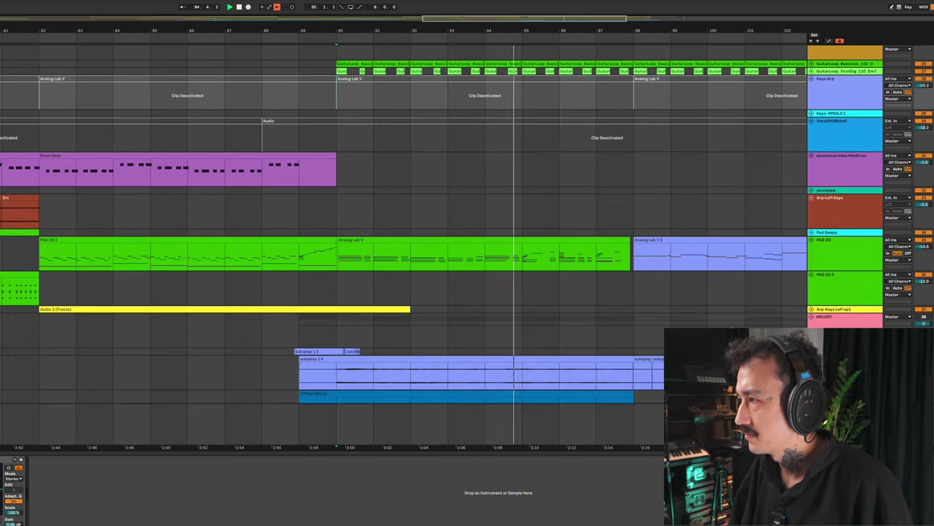
Follow the playback through the MELODY group's clips, then set the playback start at bar 98 and play from there
scroll(931, 310, "down", 2)
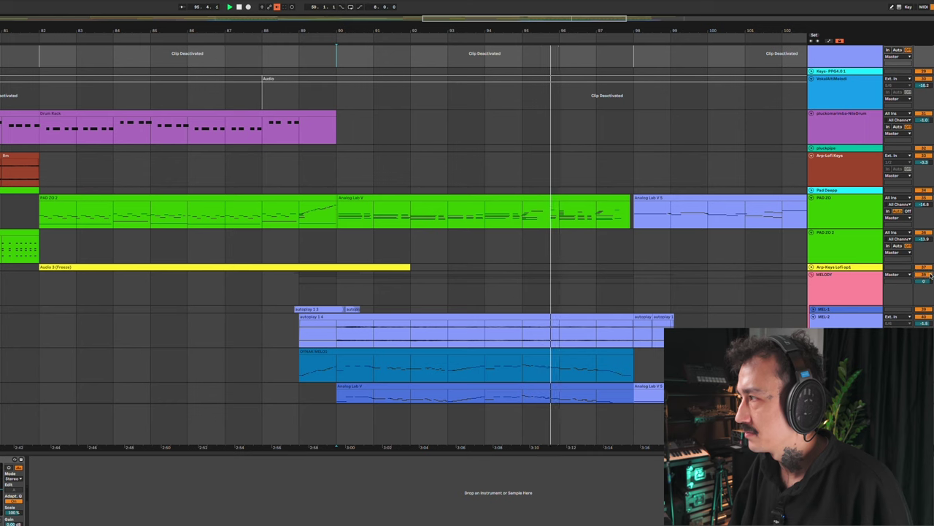
scroll(565, 257, "right", 3)
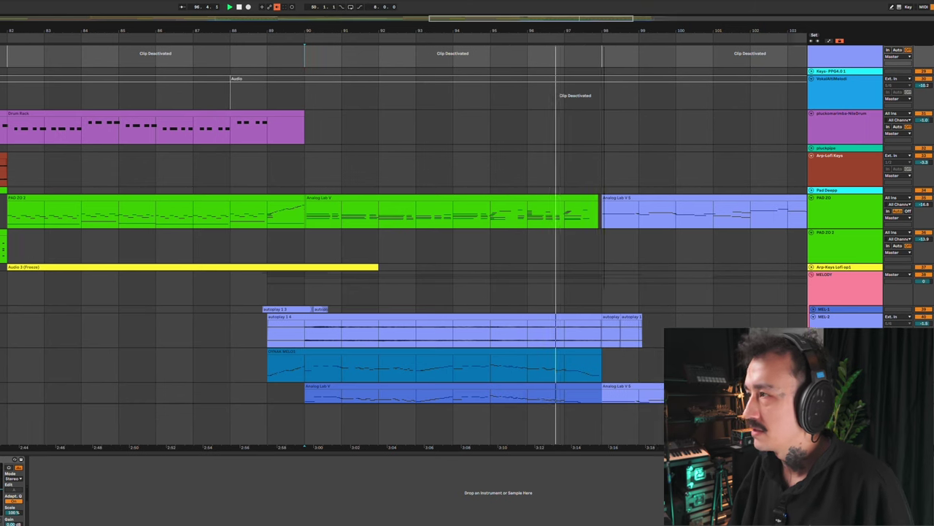
left_click(557, 260)
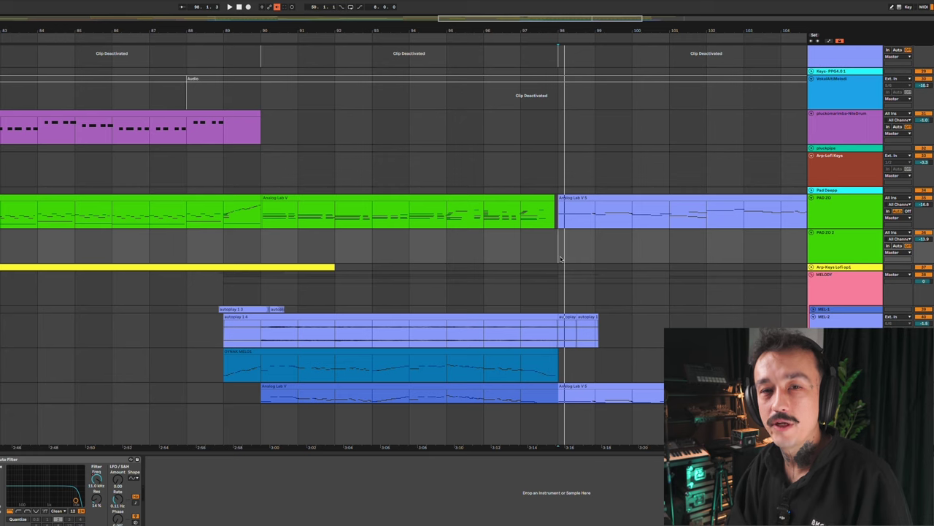
scroll(856, 212, "down", 3)
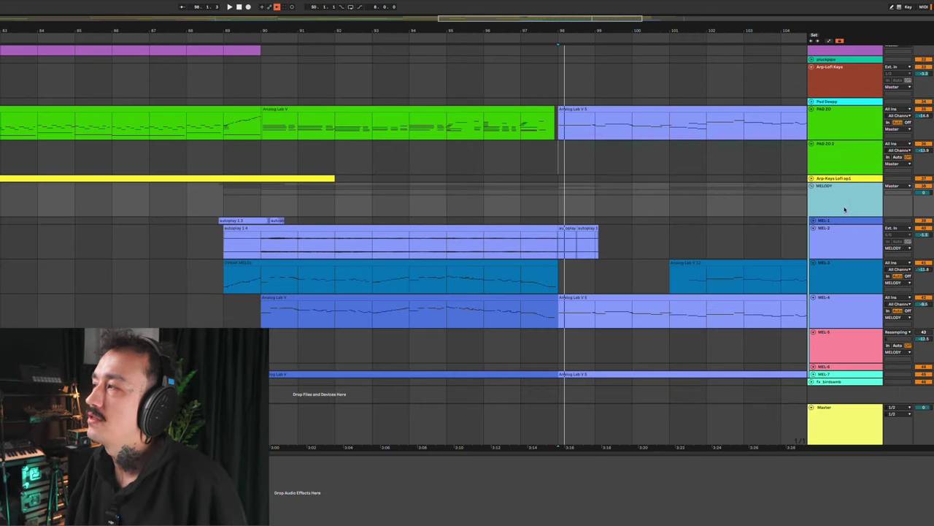
key("space")
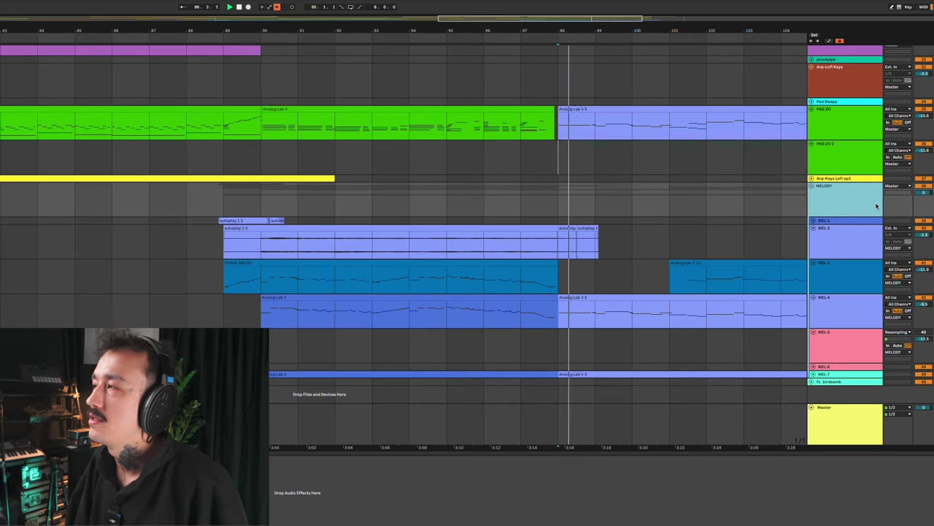
Listen on from bar 98 and look over the tracks above the MELODY group and the section's closing bars
scroll(907, 185, "up", 2)
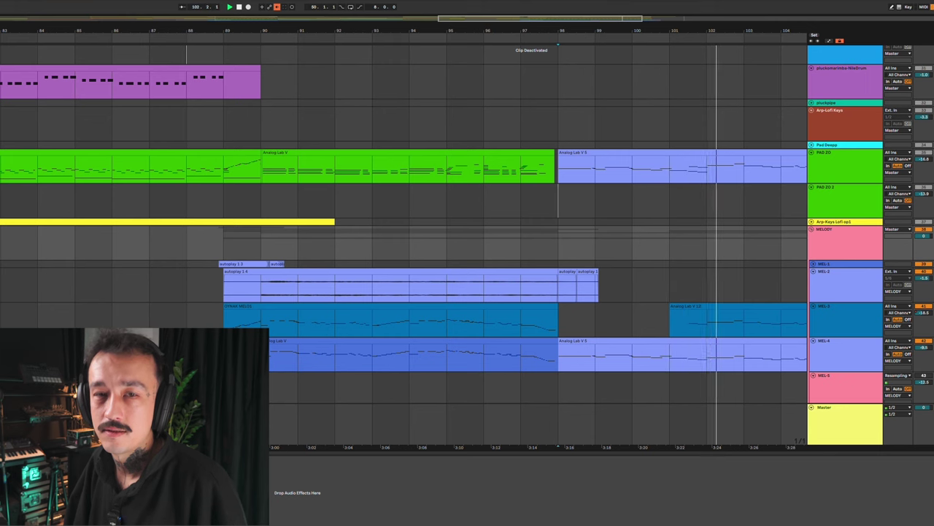
scroll(777, 168, "up", 3)
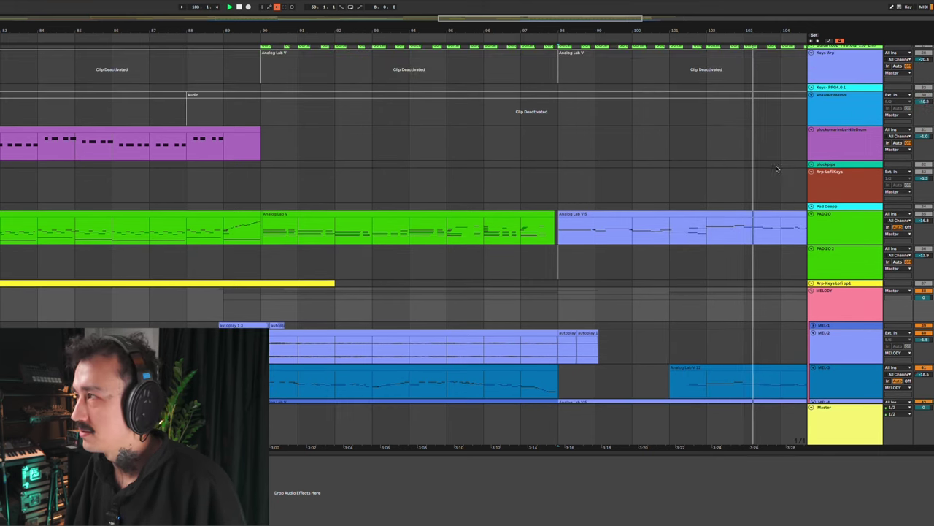
scroll(777, 168, "up", 2)
left_click_drag(777, 31, 578, 33)
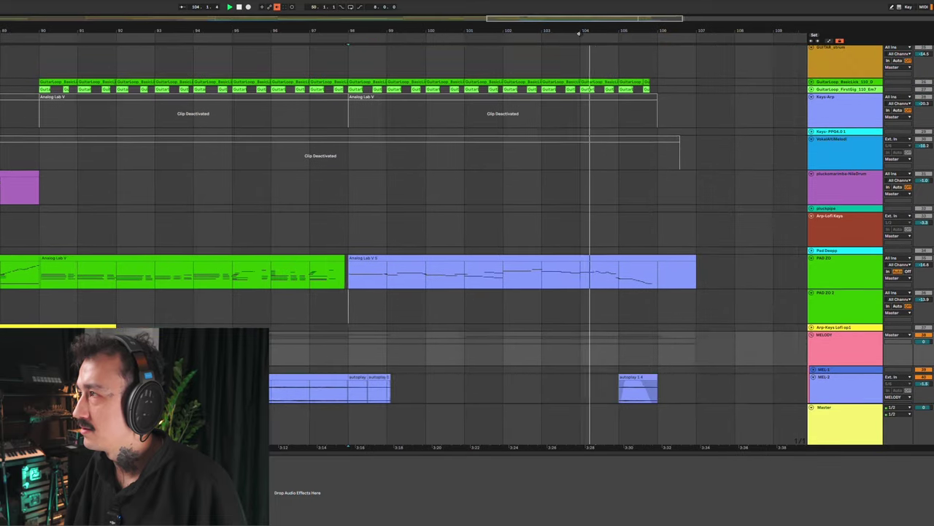
Listen to the section again from bar 98 and look through the tracks from DRUMS down to the MELODY group's clips
scroll(622, 203, "up", 5)
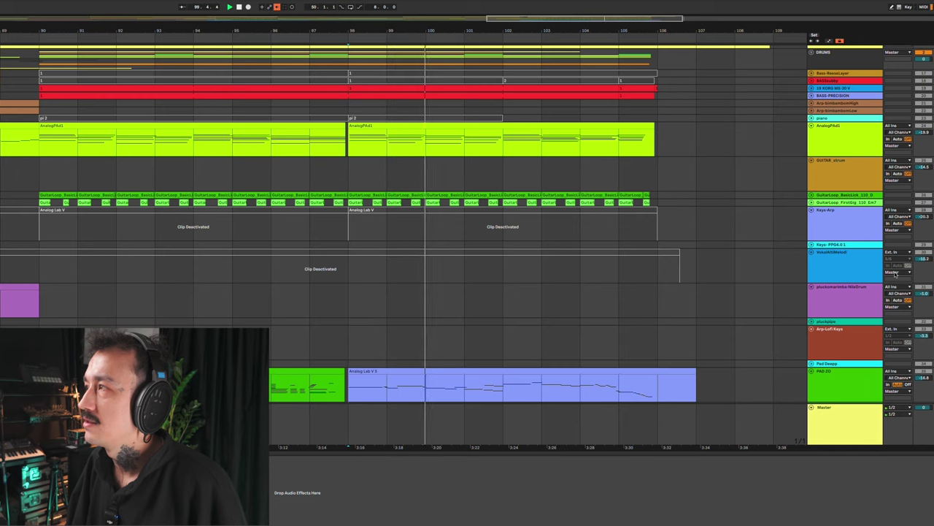
scroll(896, 272, "down", 5)
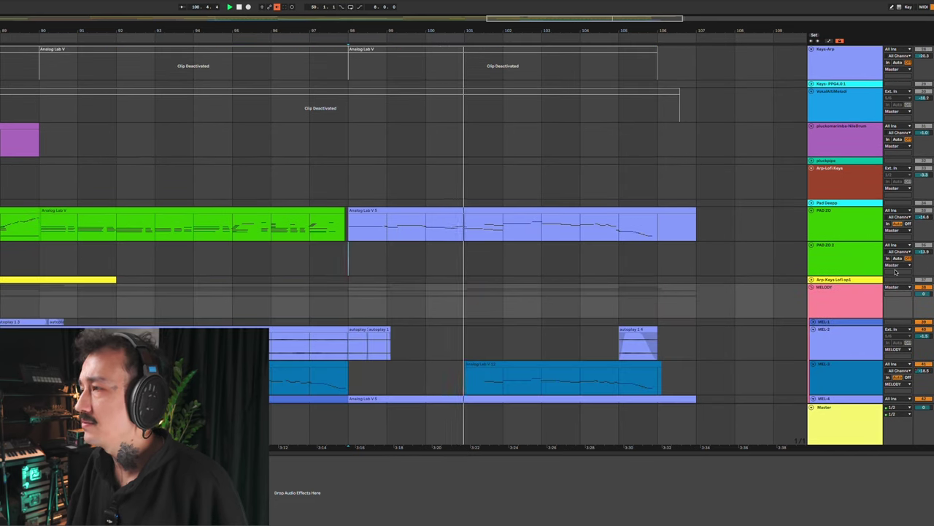
scroll(895, 271, "down", 1)
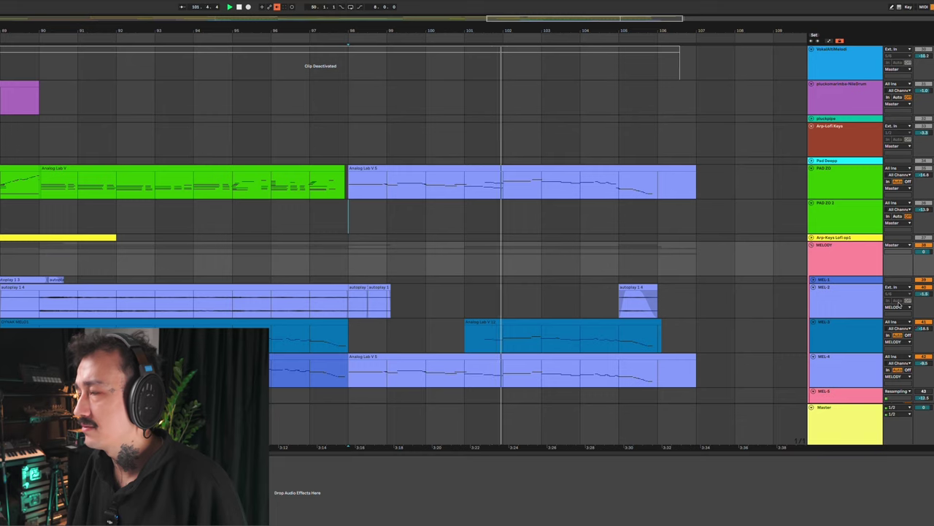
scroll(891, 292, "down", 1)
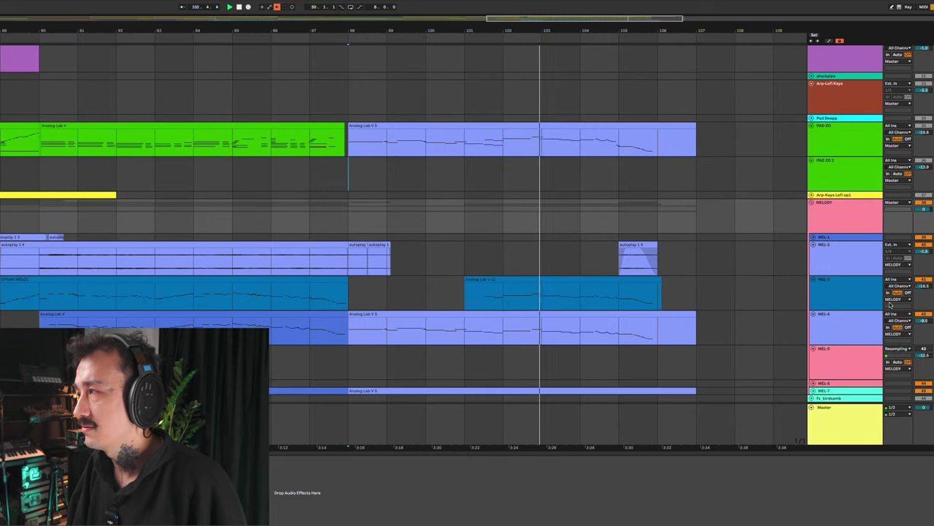